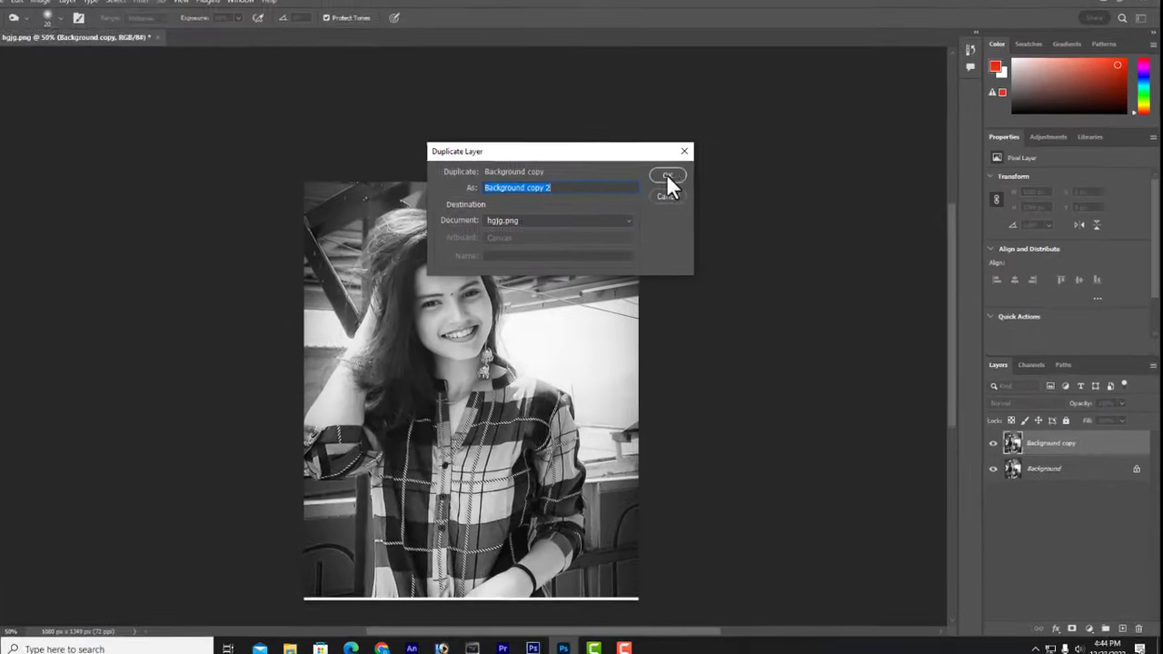
Duplicate the Background copy layer as Background copy 2.
left_click(670, 182)
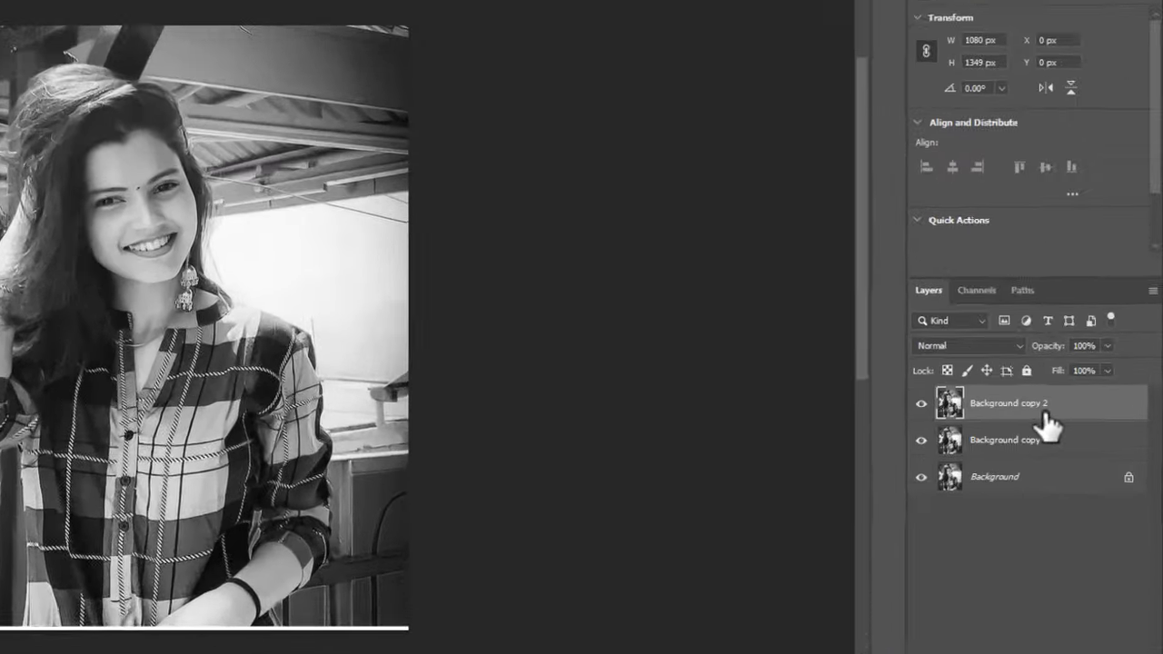
key("ctrl+plus")
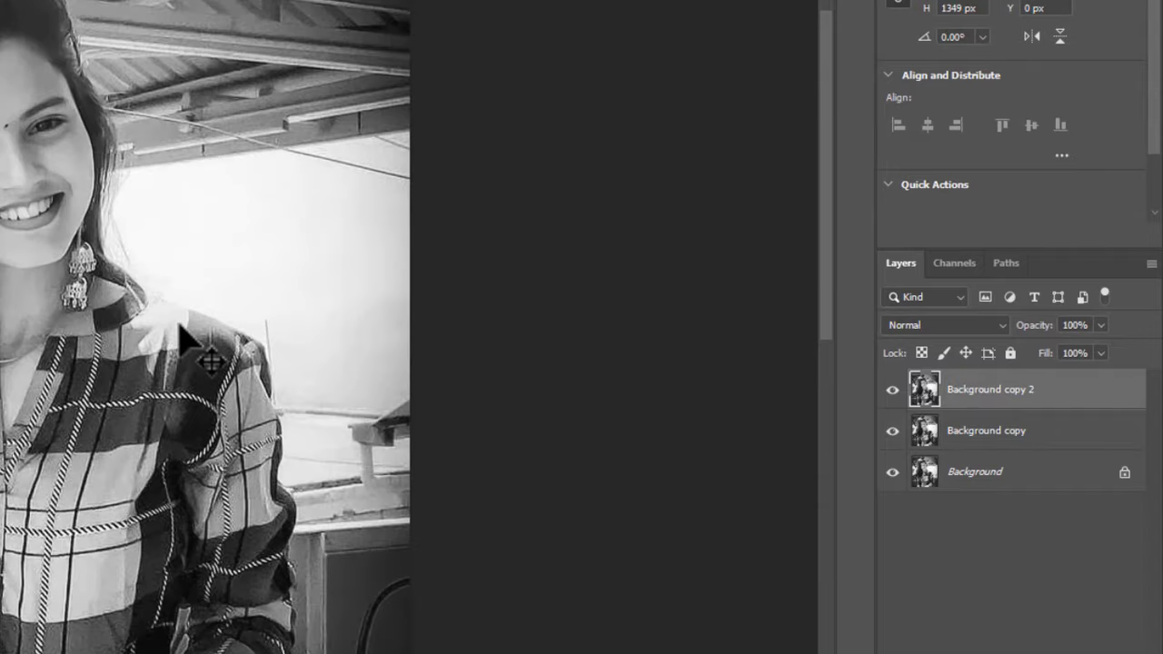
key("ctrl+plus")
key("b")
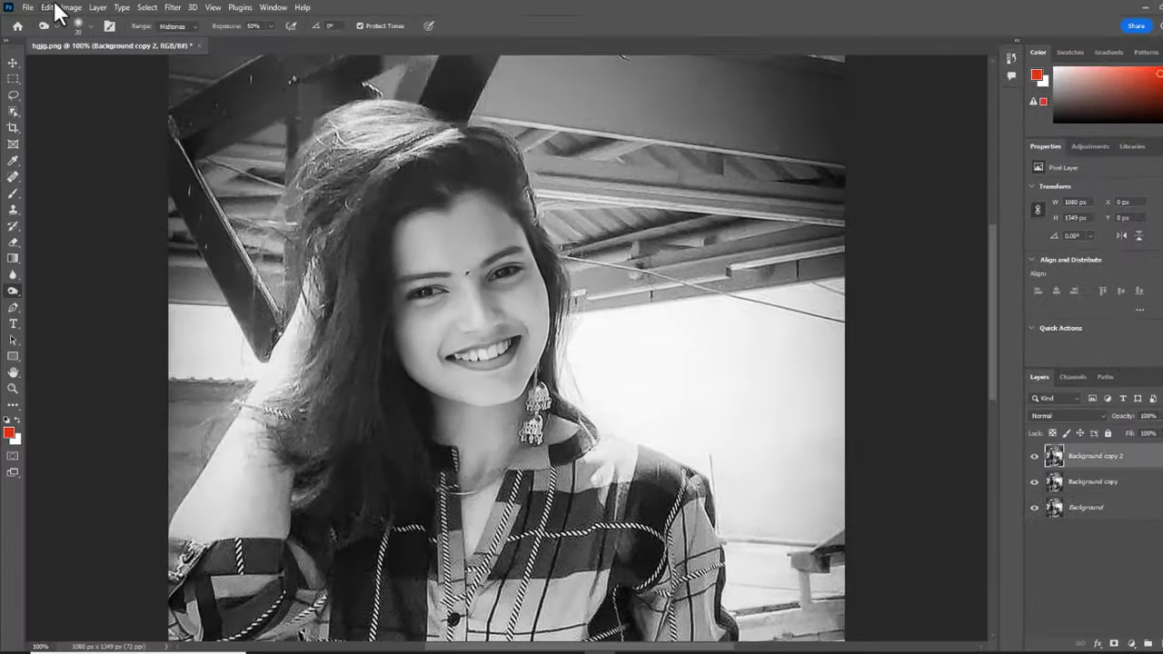
Apply Color Balance to Background copy 2, setting the midtones to +87 cyan-red, -17 magenta-green and -74 yellow-blue.
left_click(69, 8)
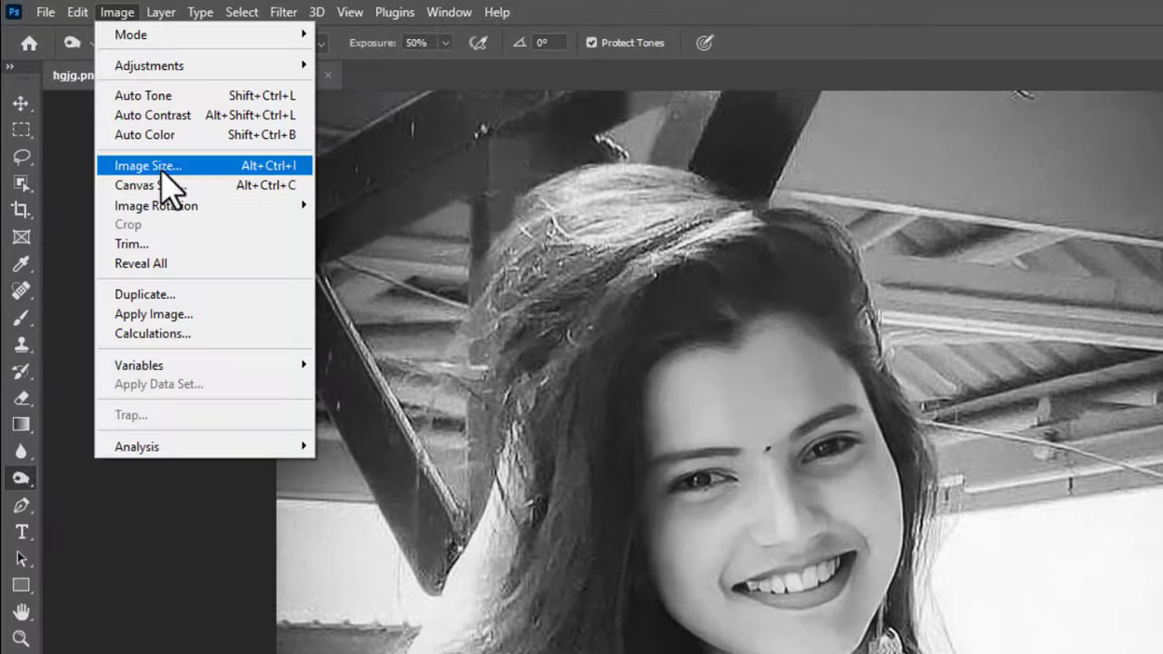
mouse_move(187, 65)
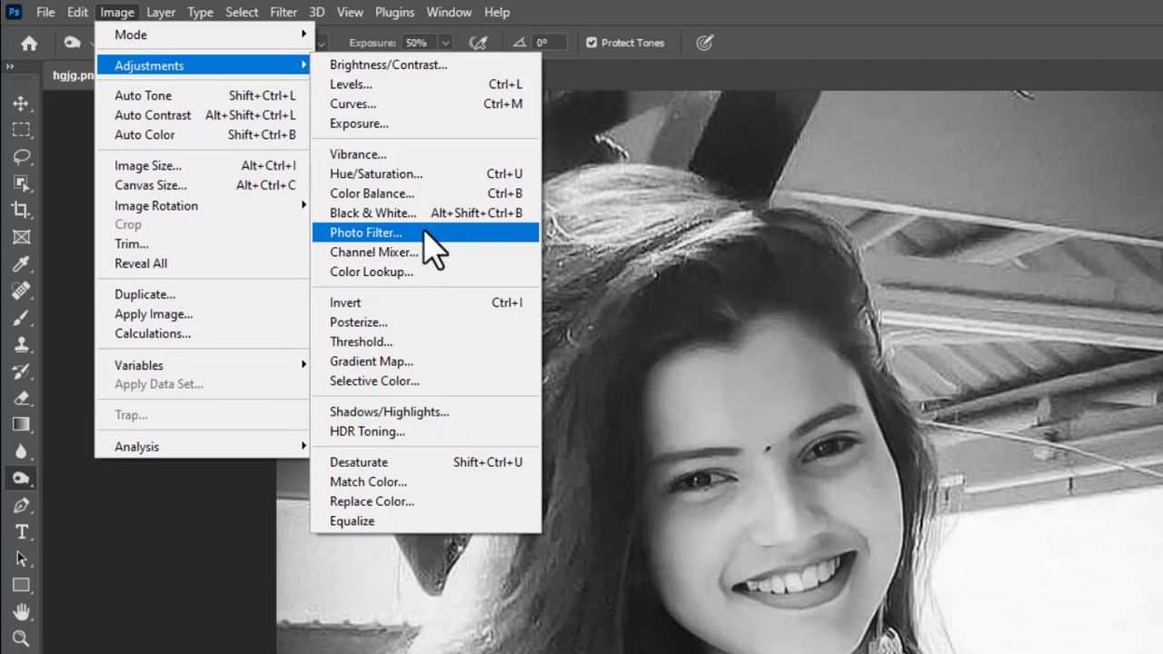
left_click(425, 194)
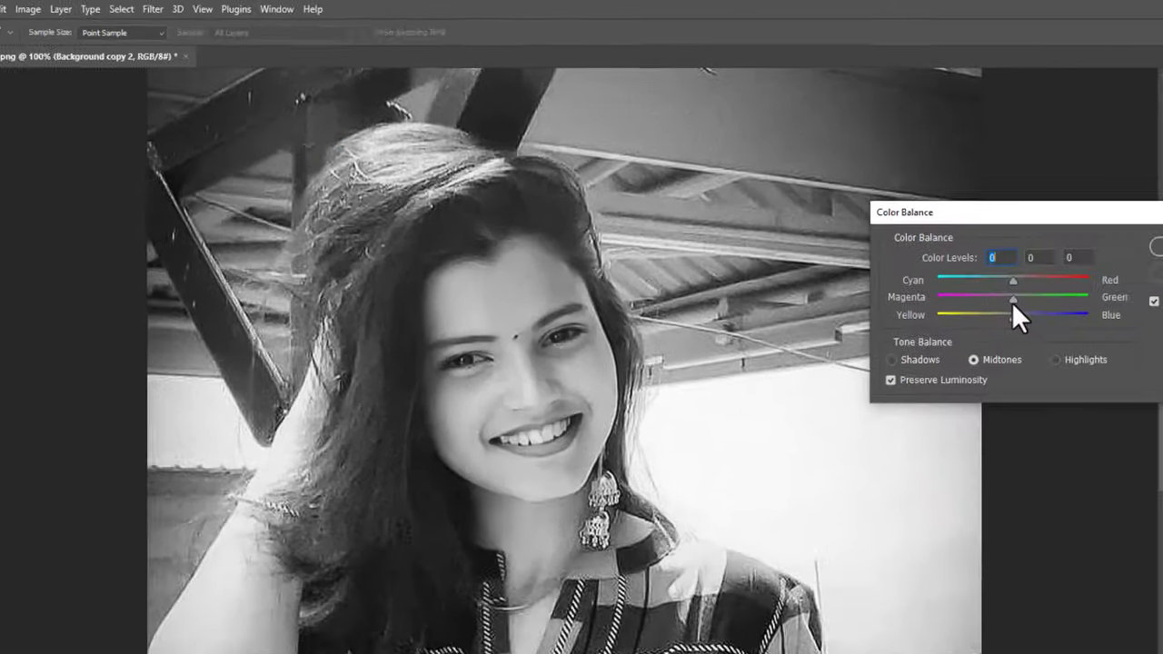
left_click_drag(816, 251, 803, 251)
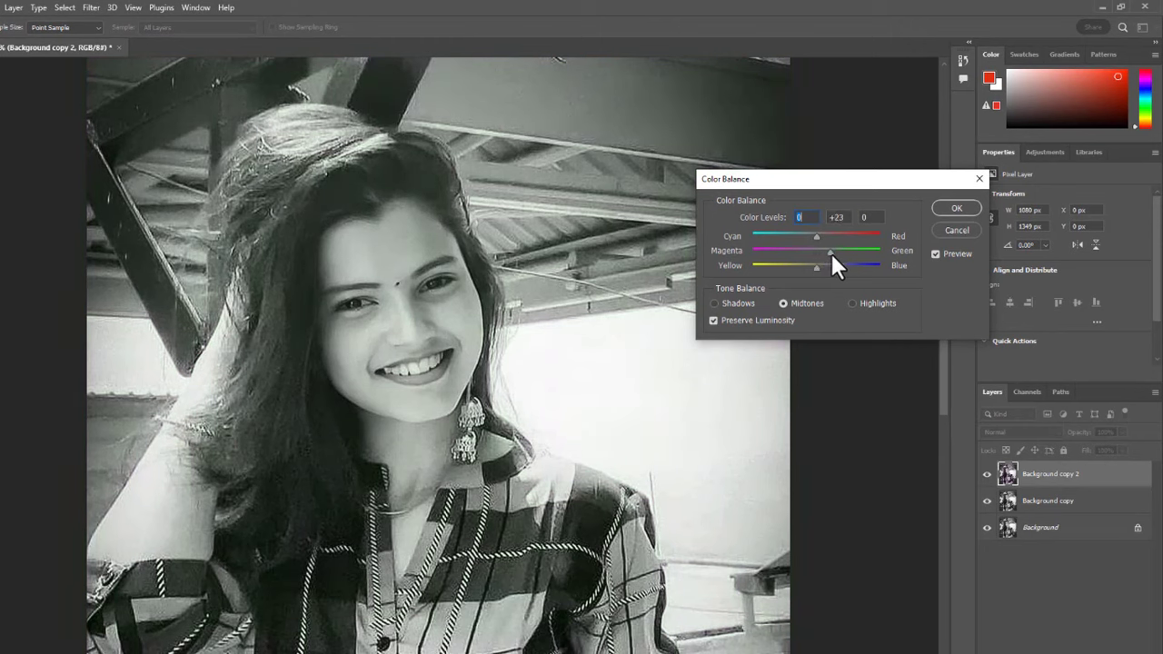
left_click_drag(847, 252, 766, 264)
left_click(858, 237)
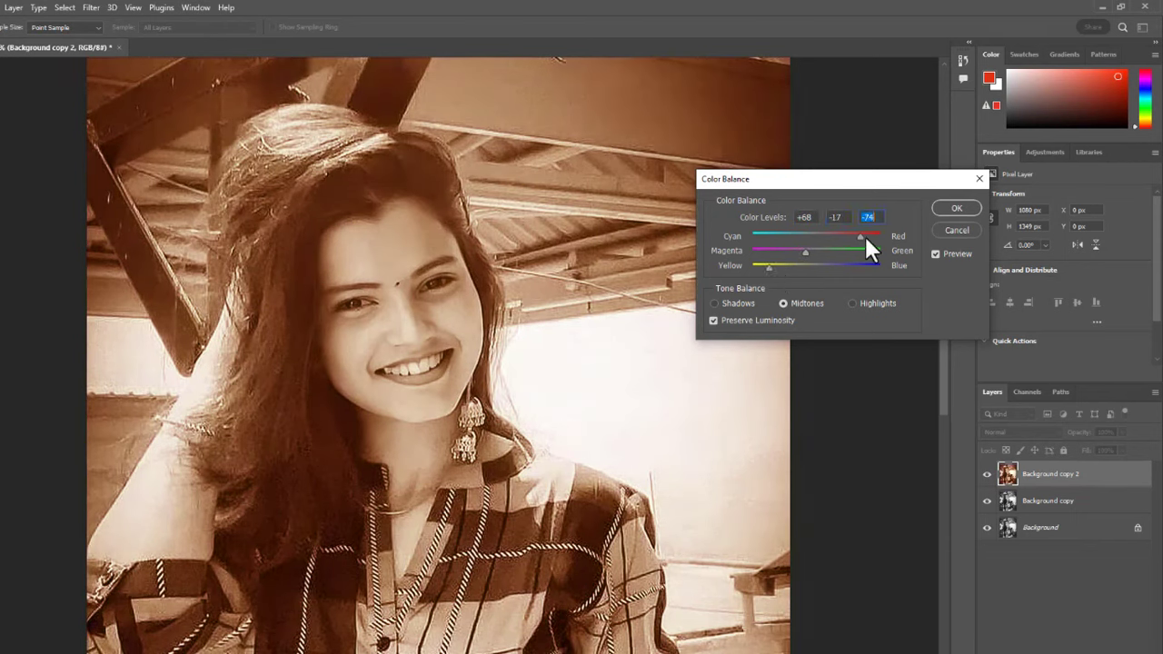
left_click_drag(858, 236, 786, 251)
Set the Color Balance shadows to about -33 cyan-red, -46 magenta-green and -46 yellow-blue.
left_click(715, 303)
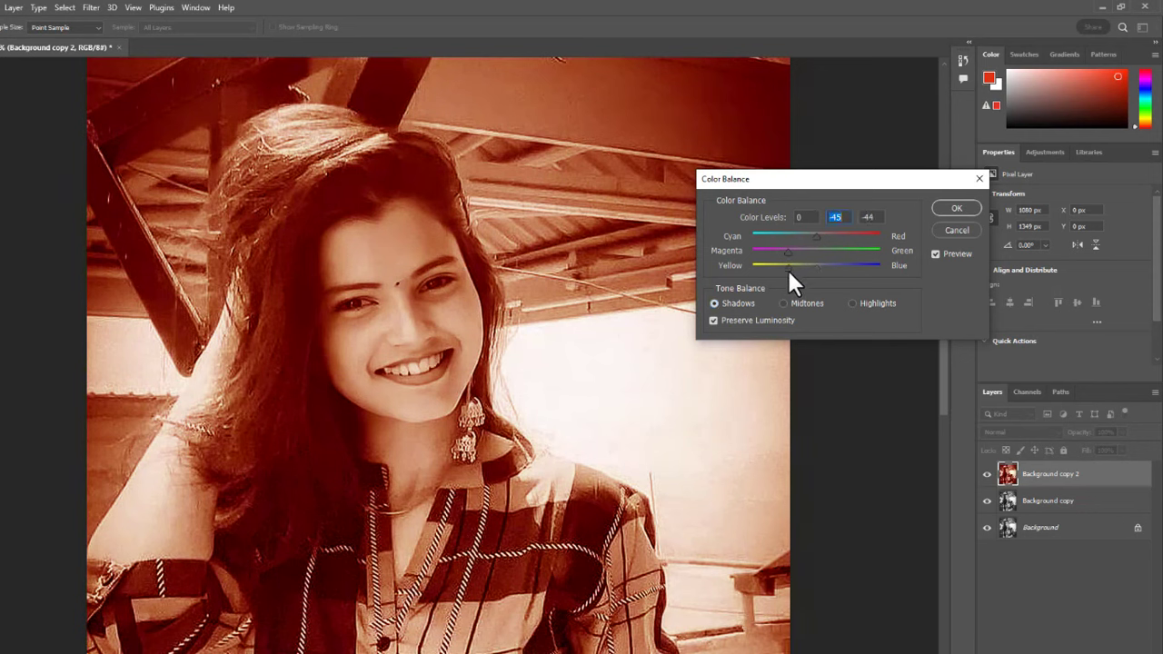
left_click(788, 268)
left_click_drag(811, 234, 787, 273)
mouse_move(814, 236)
left_mouse_down()
mouse_move(826, 236)
mouse_move(801, 237)
left_mouse_up()
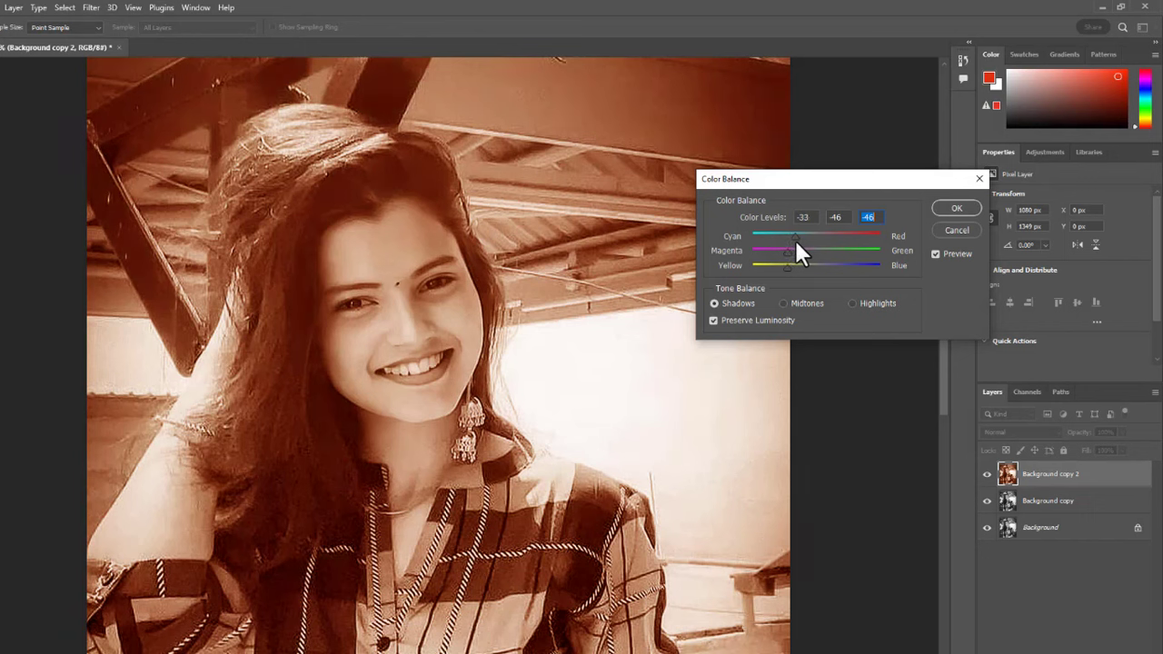
mouse_move(788, 267)
left_mouse_down()
mouse_move(770, 249)
mouse_move(784, 254)
left_mouse_up()
Set the Color Balance highlights to about -26 cyan-red, -45 magenta-green and -43 yellow-blue, and apply the adjustment.
left_click(788, 305)
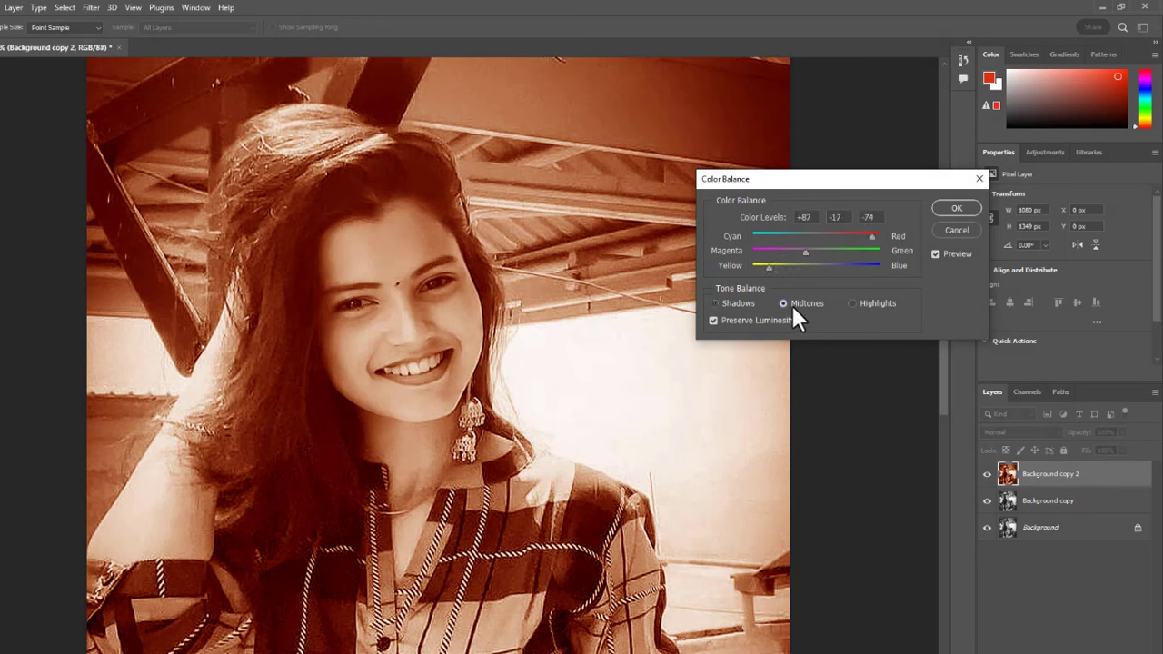
left_click(855, 306)
mouse_move(816, 266)
left_mouse_down()
mouse_move(792, 266)
mouse_move(798, 256)
left_mouse_up()
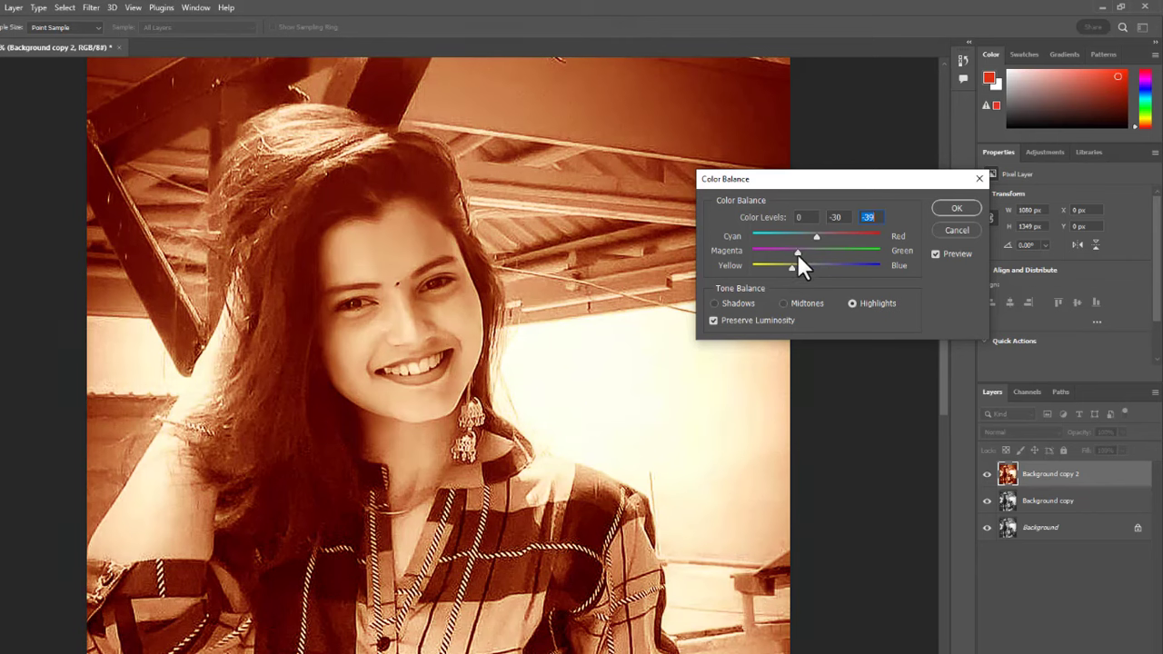
left_click(798, 254)
left_click_drag(829, 245, 801, 241)
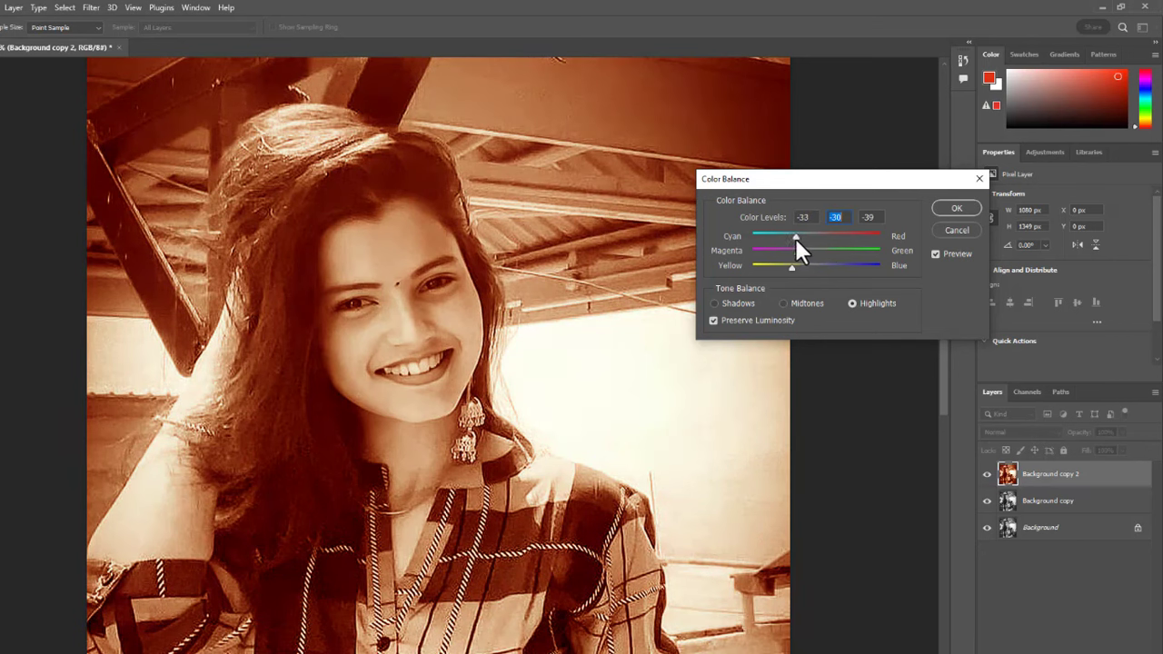
left_click_drag(802, 238, 790, 267)
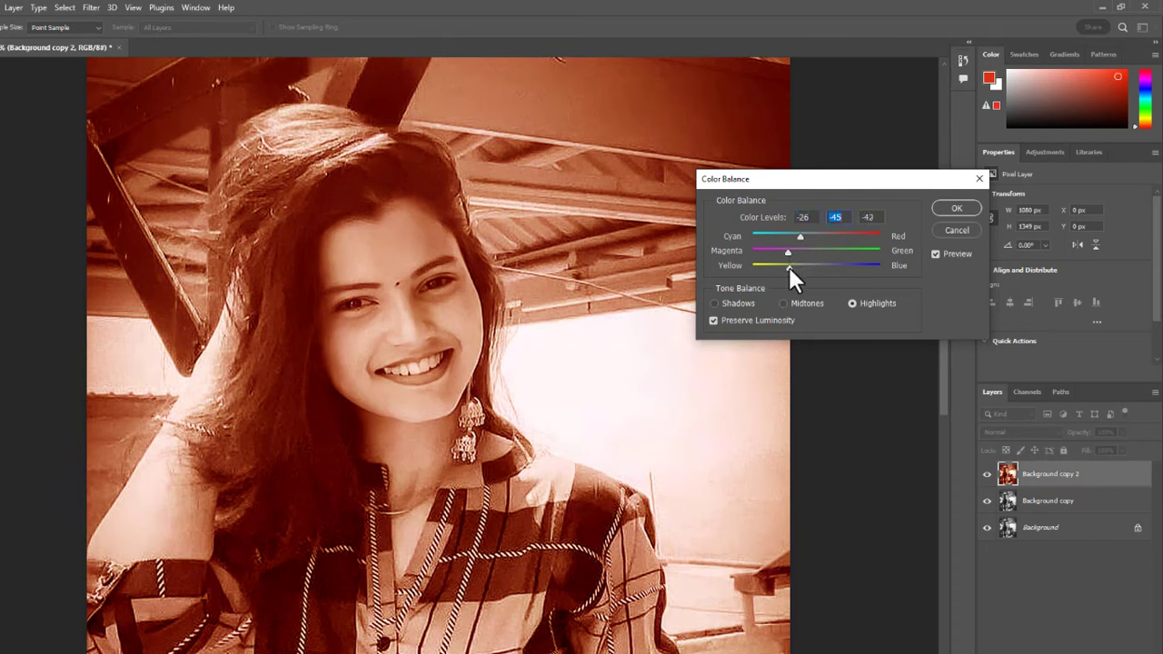
left_click(956, 209)
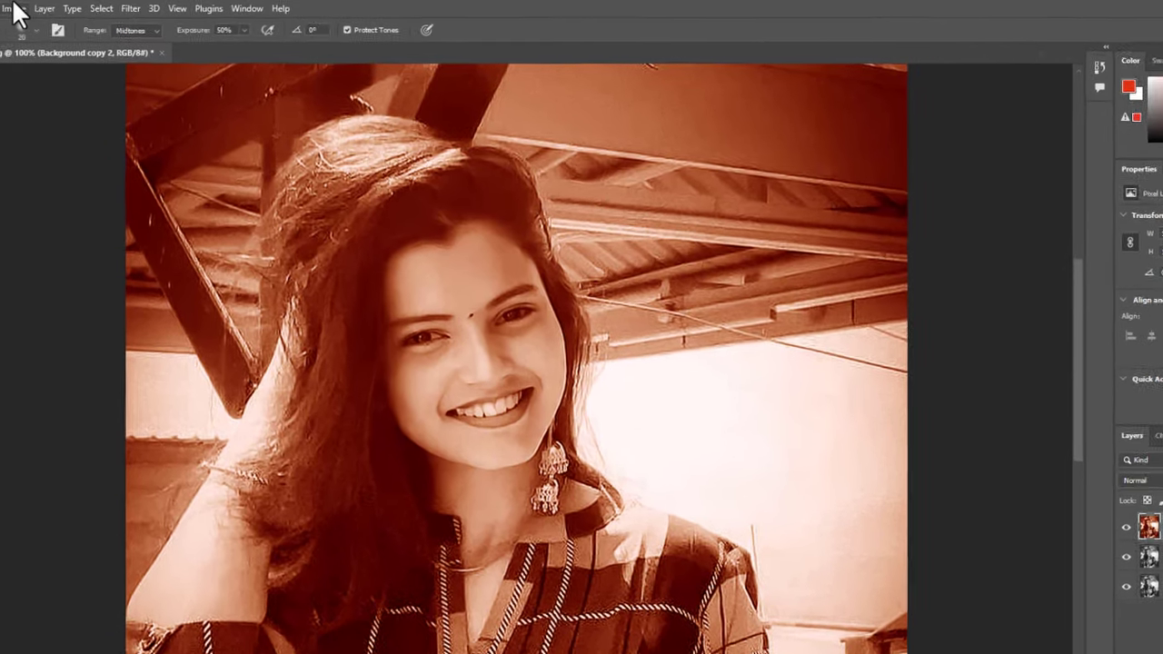
Apply a Hue/Saturation adjustment to the tinted layer with hue -3 and saturation -11.
left_click(62, 8)
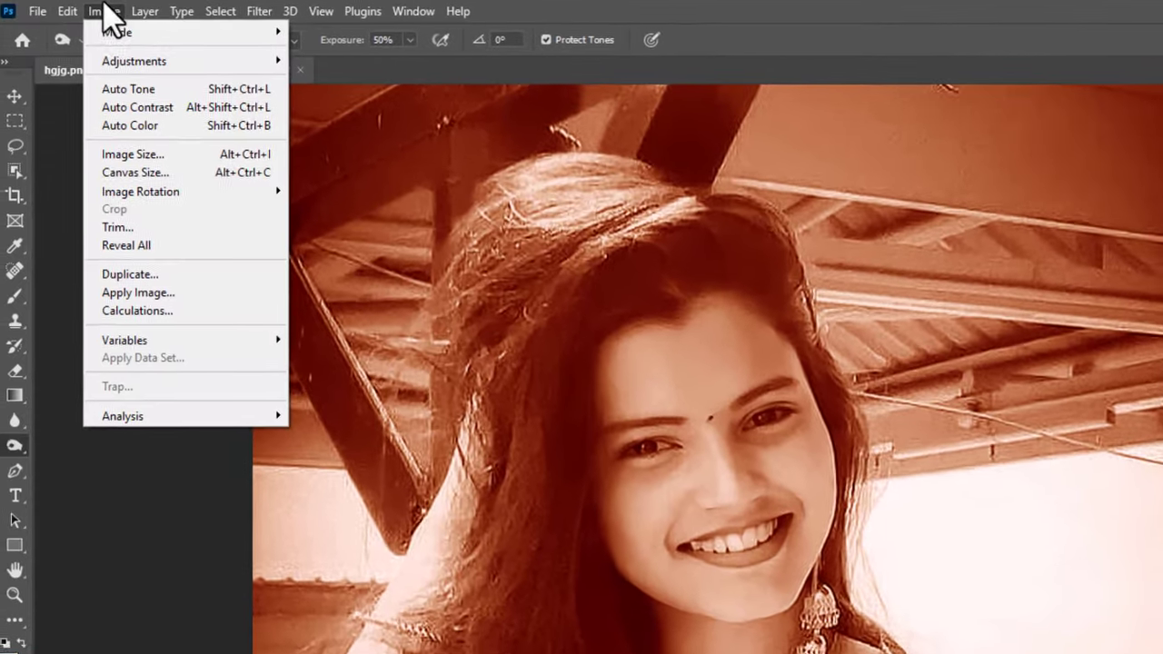
mouse_move(141, 60)
left_click(370, 160)
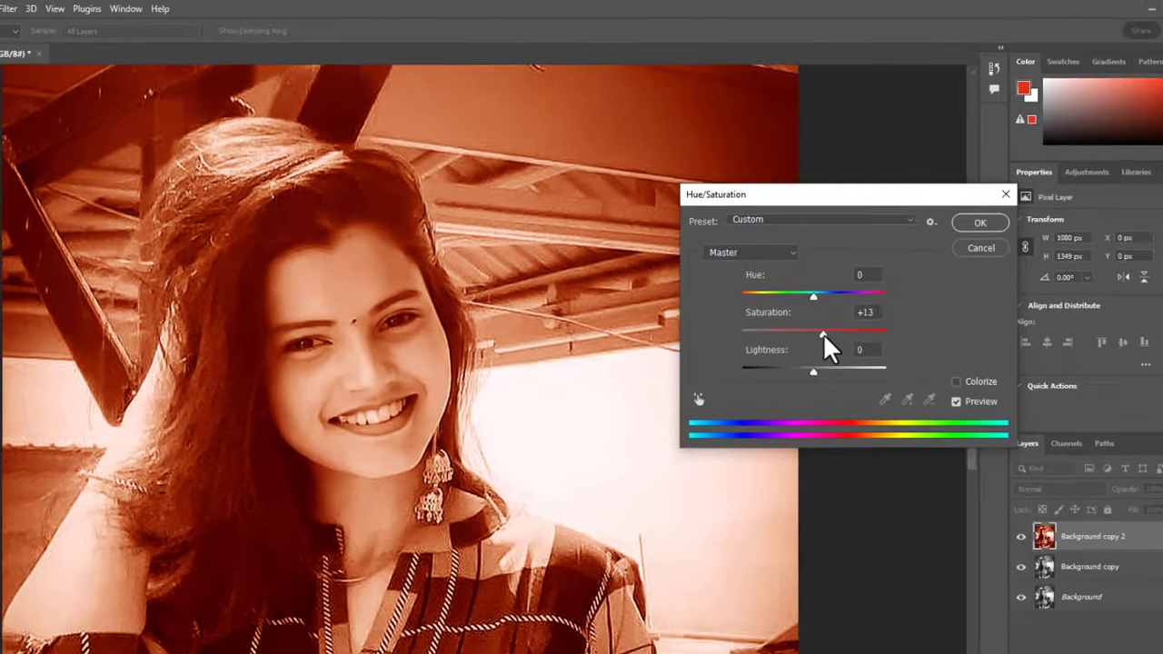
left_click_drag(825, 334, 769, 285)
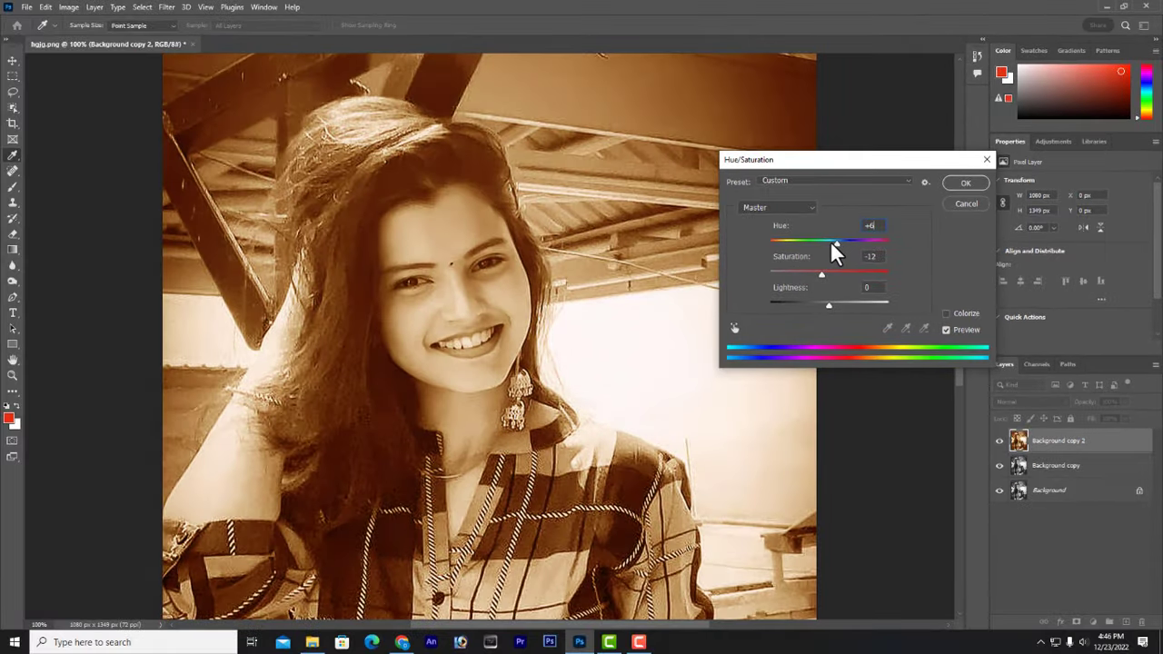
mouse_move(831, 241)
left_mouse_down()
mouse_move(841, 244)
mouse_move(817, 242)
mouse_move(807, 273)
mouse_move(822, 275)
mouse_move(826, 246)
left_mouse_up()
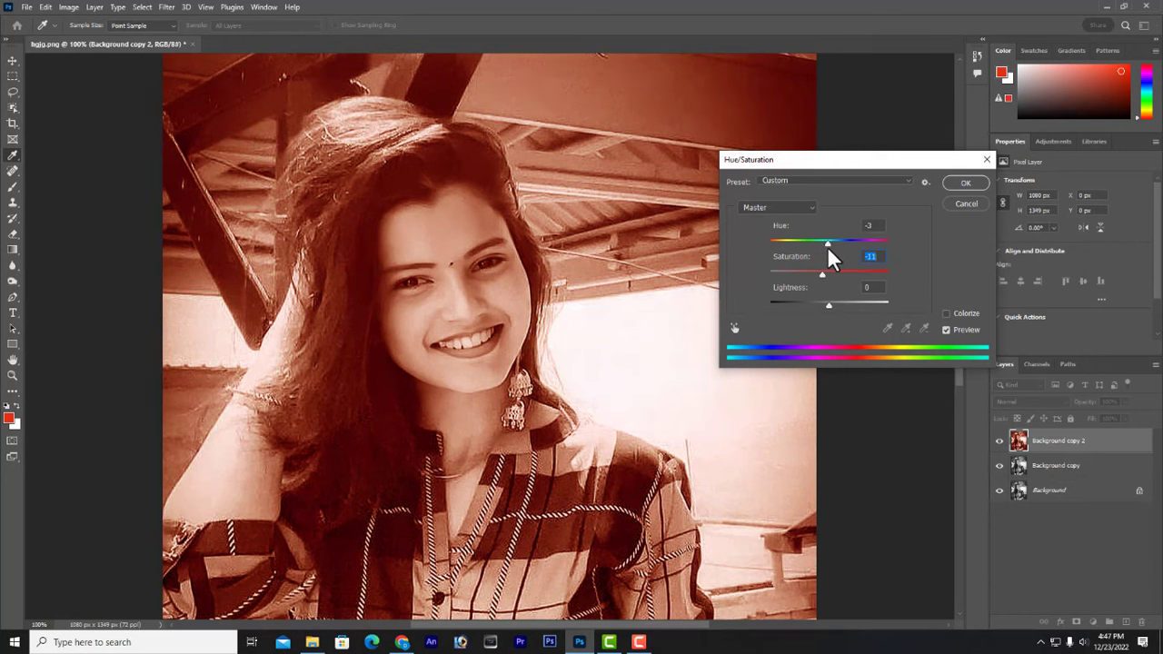
key("shift+Tab")
left_click(966, 183)
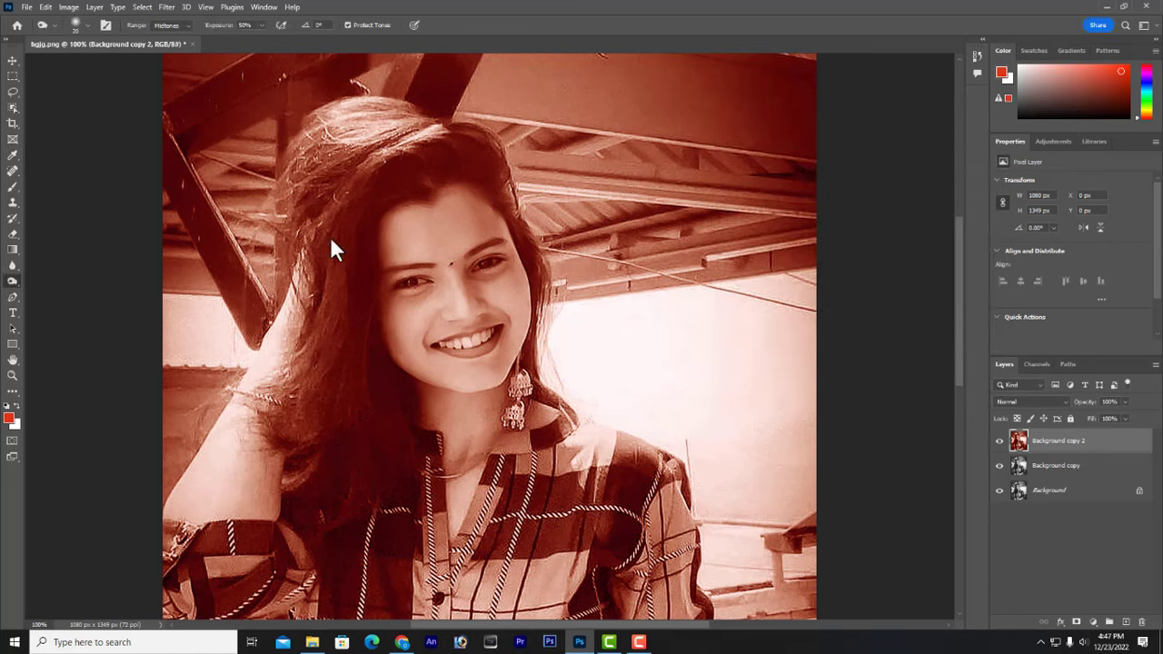
Paint with an enlarged History Brush over the upper hair to restore its original grey tones.
key("o")
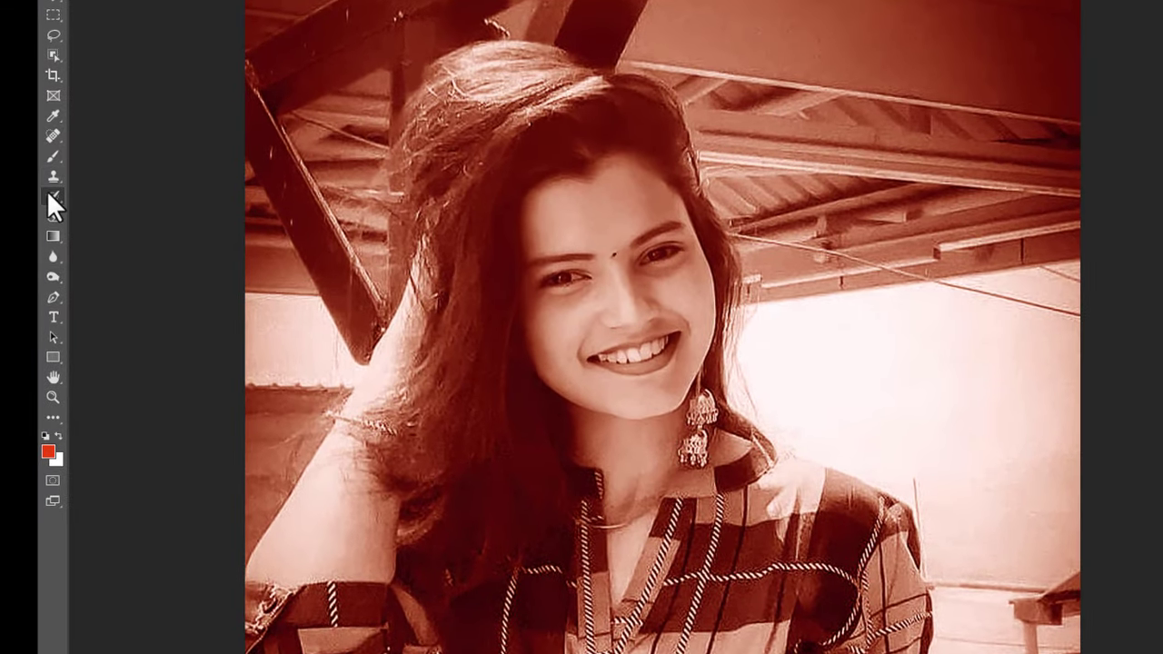
left_click(52, 197)
key("bracketright")
key("bracketright")
key("bracketright")
key("bracketright")
key("bracketright")
key("bracketright")
key("bracketright")
key("bracketright")
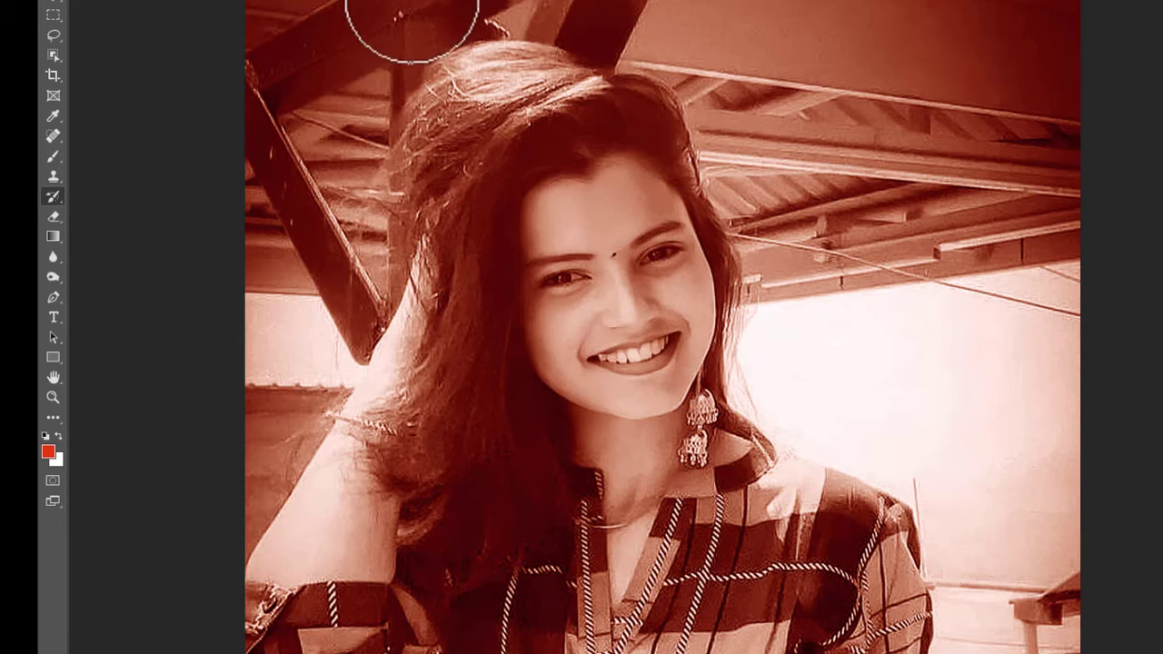
mouse_move(412, 11)
left_mouse_down()
mouse_move(452, 103)
mouse_move(483, 85)
mouse_move(446, 131)
mouse_move(482, 77)
mouse_move(446, 91)
mouse_move(416, 152)
mouse_move(431, 109)
mouse_move(486, 74)
mouse_move(409, 109)
mouse_move(401, 126)
mouse_move(435, 116)
left_mouse_up()
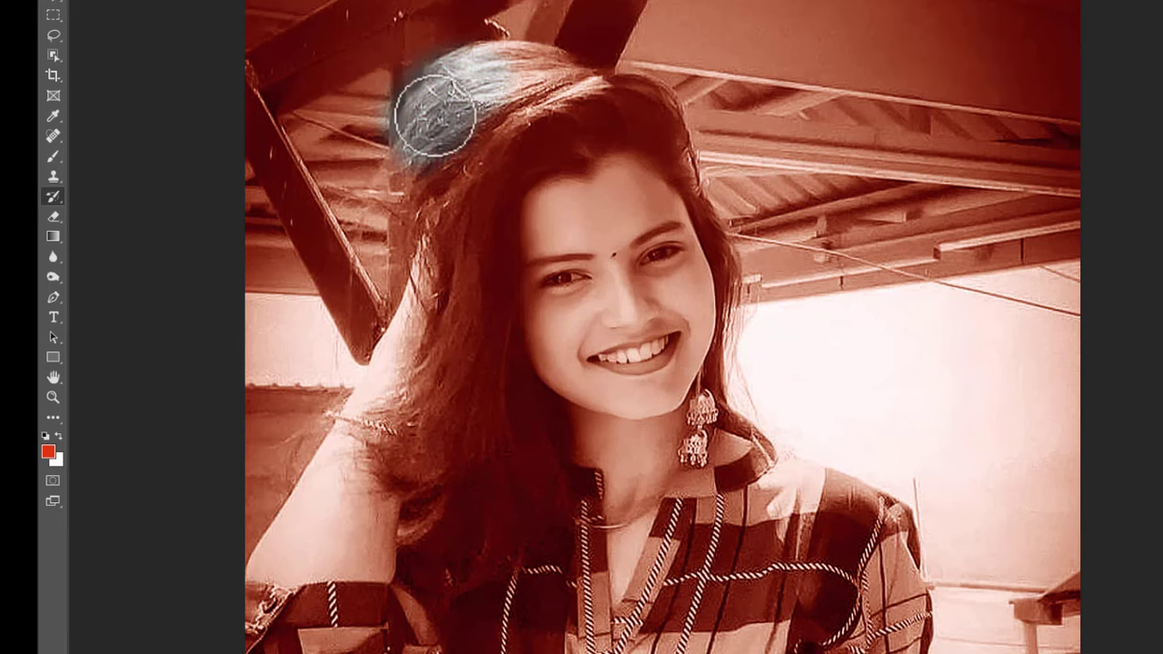
Restore the grey tones of the roof and beams behind the head with the History Brush at size 250.
key("bracketright")
key("bracketright")
key("bracketright")
key("bracketright")
key("bracketright")
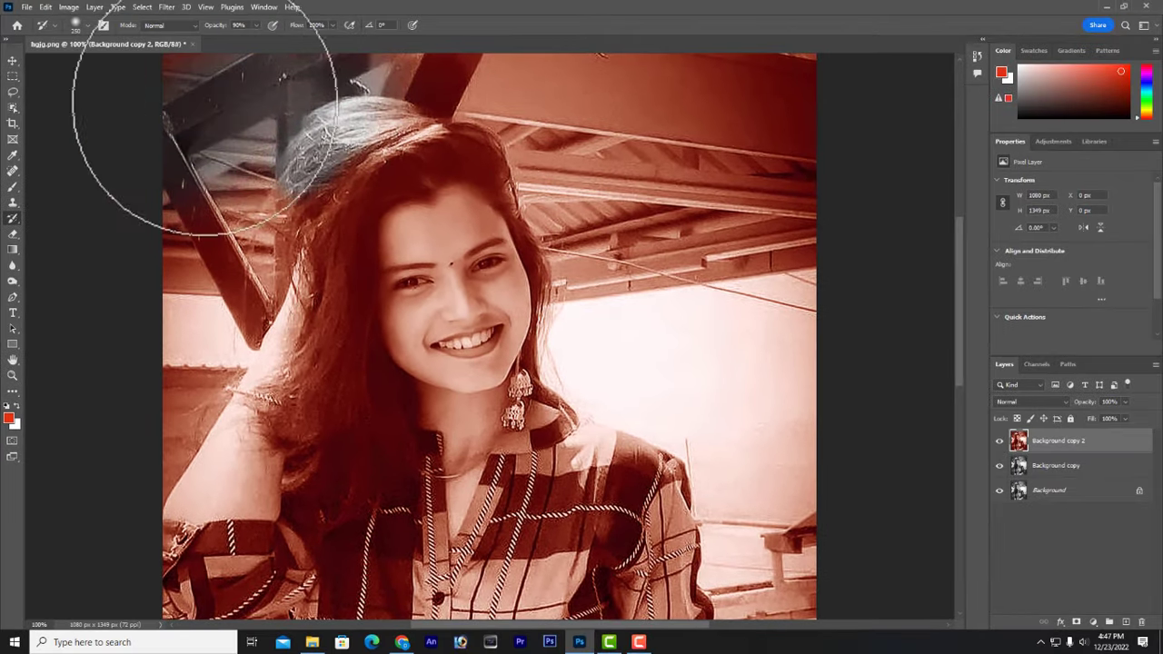
mouse_move(206, 103)
left_mouse_down()
mouse_move(271, 133)
mouse_move(181, 289)
mouse_move(236, 258)
mouse_move(271, 162)
mouse_move(314, 128)
mouse_move(351, 135)
mouse_move(464, 78)
mouse_move(603, 71)
mouse_move(746, 91)
mouse_move(815, 128)
mouse_move(651, 107)
mouse_move(808, 243)
mouse_move(698, 217)
mouse_move(555, 149)
mouse_move(627, 234)
mouse_move(551, 155)
left_mouse_up()
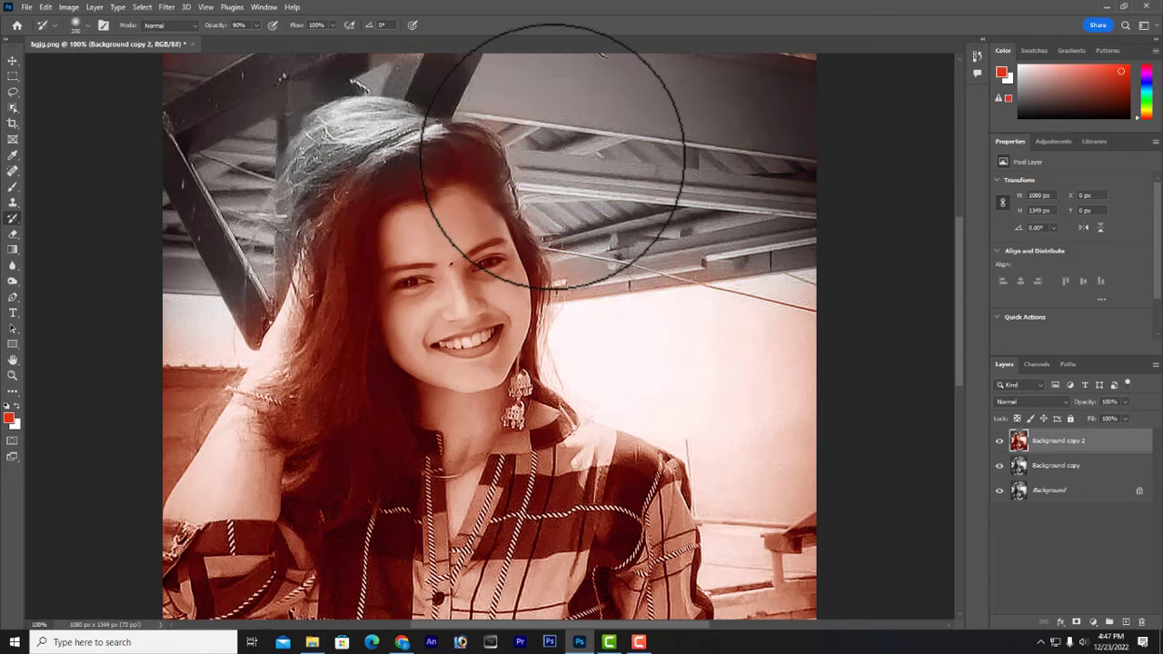
Remove the red tint from the long hair down to the shirt front with the History Brush at size 50.
key("bracketleft")
key("bracketleft")
key("bracketleft")
key("bracketleft")
key("bracketleft")
key("bracketleft")
key("bracketleft")
key("bracketleft")
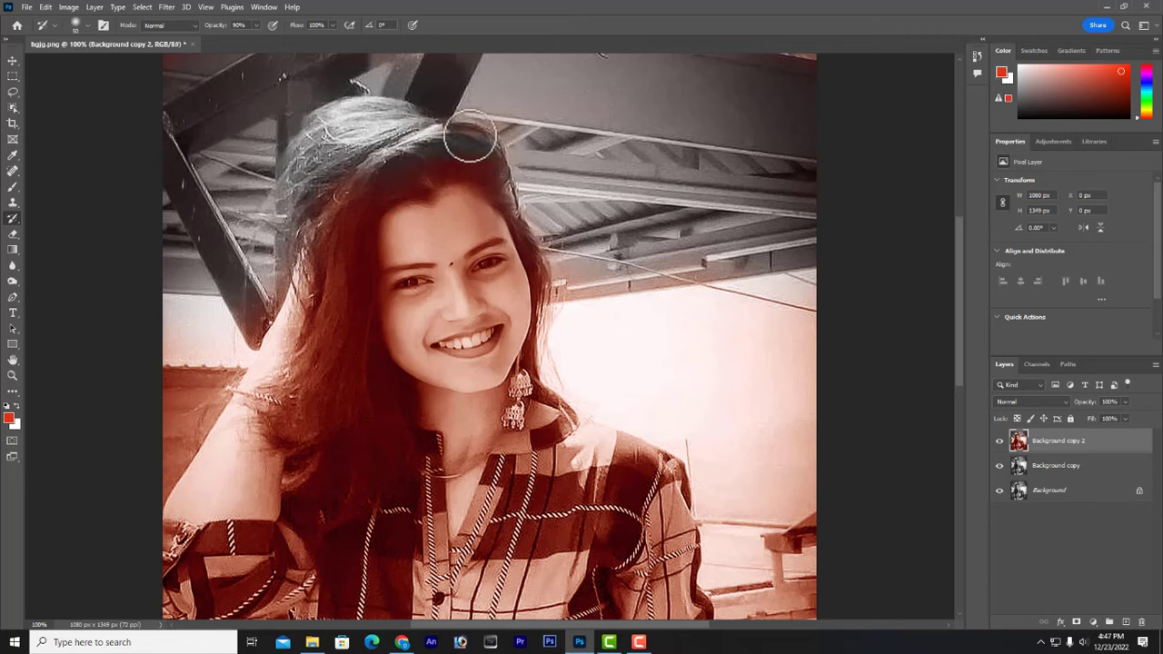
mouse_move(469, 136)
left_mouse_down()
mouse_move(380, 187)
mouse_move(483, 172)
mouse_move(415, 169)
mouse_move(358, 214)
mouse_move(366, 180)
mouse_move(317, 217)
mouse_move(320, 194)
mouse_move(310, 193)
mouse_move(303, 201)
mouse_move(325, 212)
mouse_move(339, 246)
mouse_move(333, 323)
mouse_move(363, 234)
mouse_move(356, 259)
mouse_move(349, 228)
mouse_move(331, 347)
mouse_move(325, 276)
mouse_move(313, 335)
mouse_move(313, 201)
mouse_move(321, 320)
mouse_move(349, 259)
mouse_move(311, 354)
mouse_move(306, 325)
mouse_move(297, 330)
mouse_move(283, 393)
mouse_move(326, 378)
mouse_move(295, 378)
mouse_move(333, 349)
mouse_move(344, 278)
mouse_move(356, 339)
mouse_move(355, 239)
mouse_move(358, 264)
mouse_move(321, 313)
mouse_move(345, 257)
left_mouse_up()
key("space")
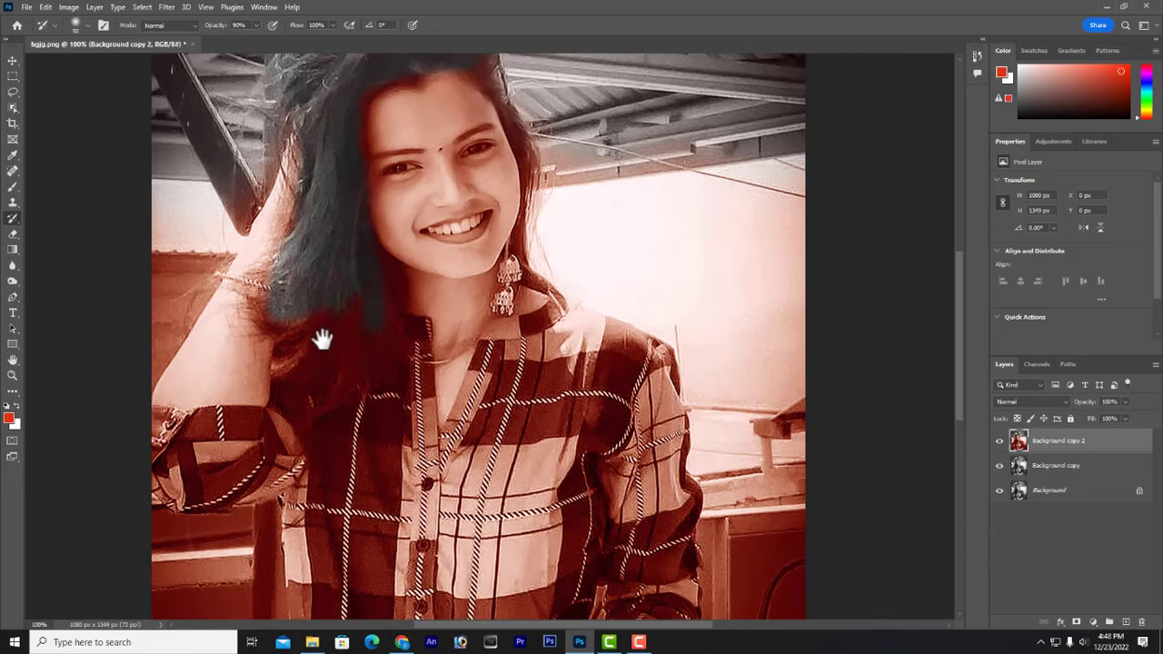
mouse_move(322, 340)
left_mouse_down()
mouse_move(353, 283)
mouse_move(350, 356)
mouse_move(323, 312)
mouse_move(318, 342)
mouse_move(302, 314)
mouse_move(306, 334)
mouse_move(264, 312)
mouse_move(300, 328)
mouse_move(274, 325)
mouse_move(317, 319)
mouse_move(299, 336)
mouse_move(305, 358)
mouse_move(288, 345)
mouse_move(281, 370)
mouse_move(328, 369)
mouse_move(303, 373)
mouse_move(289, 399)
mouse_move(325, 388)
mouse_move(375, 302)
left_mouse_up()
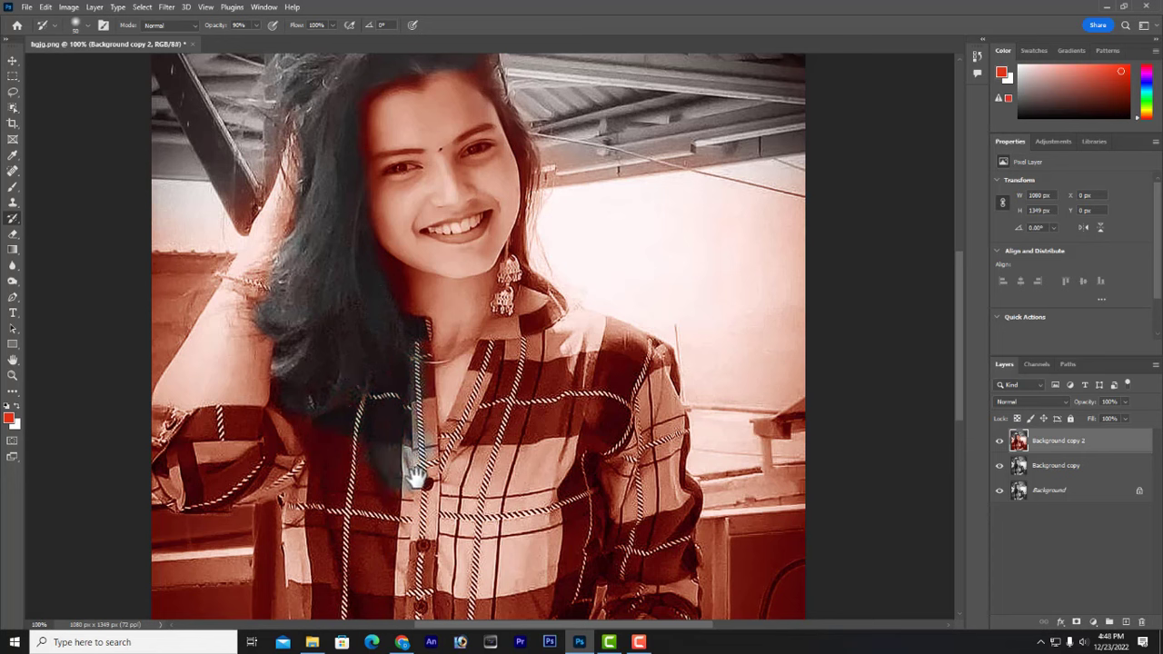
Restore the grey tones of the plaid shirt, sleeves and surrounding lower background with the History Brush at size 150.
key("bracketright")
key("bracketright")
key("bracketright")
key("bracketright")
key("bracketright")
key("bracketright")
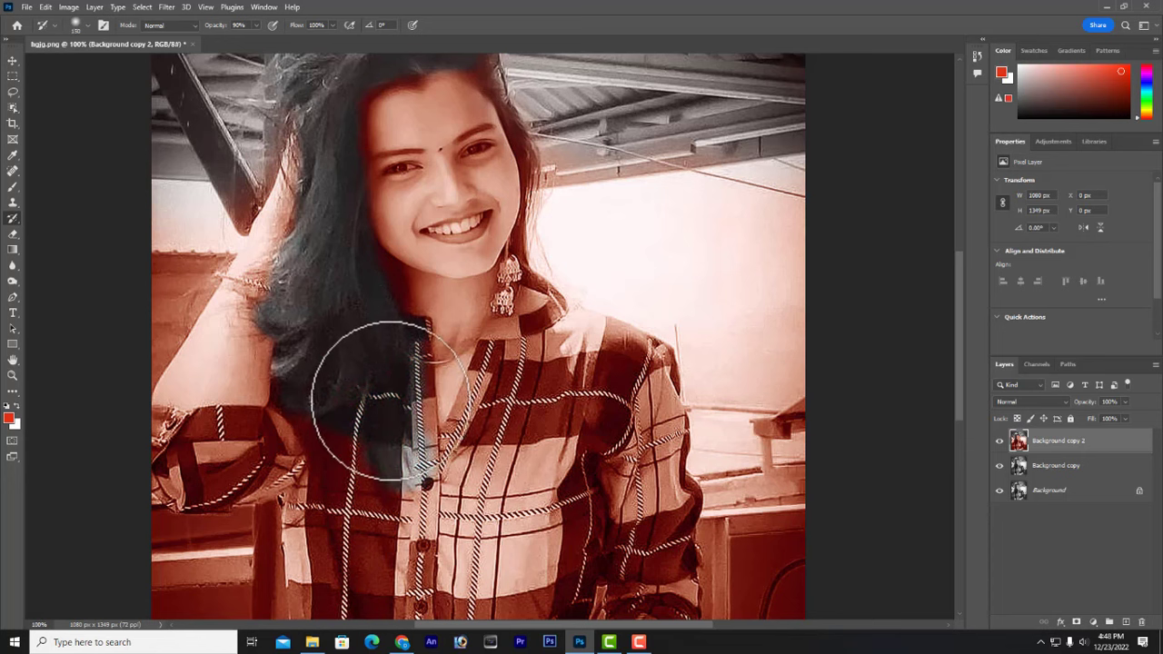
mouse_move(394, 362)
left_mouse_down()
mouse_move(394, 443)
mouse_move(448, 503)
mouse_move(507, 436)
mouse_move(522, 365)
mouse_move(483, 452)
mouse_move(508, 365)
mouse_move(457, 448)
mouse_move(458, 482)
mouse_move(596, 373)
mouse_move(568, 349)
mouse_move(507, 363)
mouse_move(562, 341)
mouse_move(638, 367)
mouse_move(632, 515)
mouse_move(565, 509)
left_mouse_up()
mouse_move(573, 468)
left_mouse_down()
mouse_move(575, 335)
mouse_move(340, 294)
mouse_move(312, 268)
mouse_move(321, 246)
mouse_move(270, 284)
mouse_move(157, 265)
mouse_move(269, 270)
mouse_move(189, 267)
mouse_move(146, 286)
mouse_move(206, 297)
mouse_move(172, 310)
mouse_move(267, 315)
mouse_move(109, 344)
mouse_move(191, 397)
mouse_move(264, 398)
mouse_move(301, 367)
mouse_move(324, 400)
mouse_move(323, 374)
mouse_move(187, 430)
mouse_move(323, 458)
mouse_move(342, 498)
mouse_move(278, 526)
mouse_move(370, 514)
mouse_move(282, 534)
mouse_move(184, 496)
mouse_move(242, 546)
mouse_move(137, 531)
mouse_move(172, 551)
mouse_move(390, 537)
mouse_move(425, 518)
mouse_move(432, 351)
mouse_move(355, 380)
mouse_move(548, 450)
mouse_move(503, 503)
mouse_move(430, 546)
mouse_move(498, 482)
mouse_move(576, 443)
mouse_move(618, 396)
mouse_move(665, 309)
mouse_move(638, 257)
mouse_move(597, 234)
mouse_move(642, 189)
mouse_move(660, 192)
mouse_move(683, 388)
mouse_move(644, 389)
mouse_move(680, 409)
mouse_move(718, 486)
mouse_move(667, 566)
mouse_move(638, 584)
mouse_move(742, 449)
mouse_move(761, 307)
mouse_move(739, 220)
mouse_move(773, 169)
mouse_move(731, 136)
left_mouse_up()
mouse_move(778, 381)
left_mouse_down()
mouse_move(794, 232)
mouse_move(796, 396)
mouse_move(744, 566)
mouse_move(791, 477)
mouse_move(760, 305)
mouse_move(749, 356)
mouse_move(773, 481)
mouse_move(748, 257)
left_mouse_up()
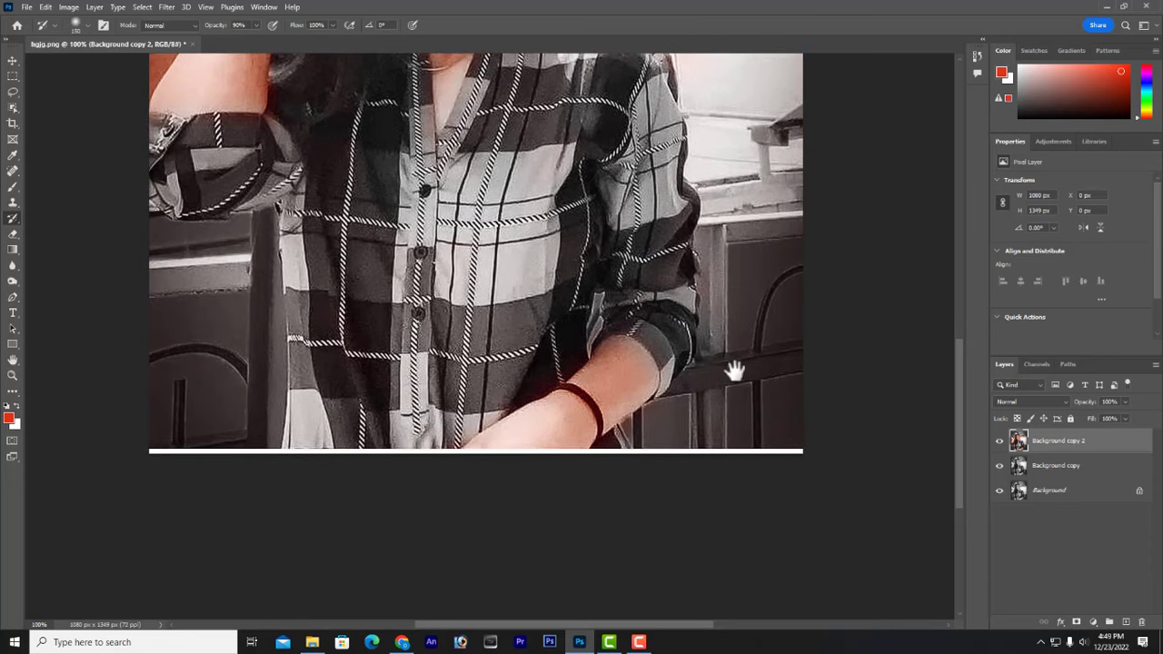
Restore the grey tones of the hair strand beside the cheek, the earring and the shoulder hair with the History Brush at size 25.
left_click_drag(734, 370, 801, 640)
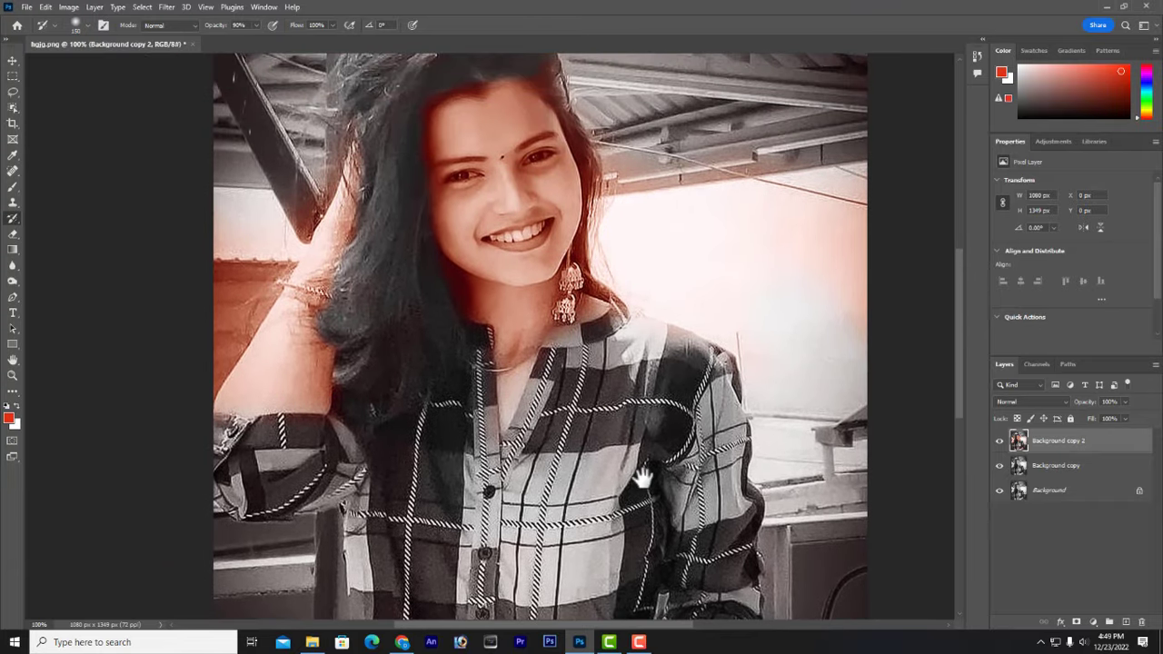
scroll(642, 479, "up", 5)
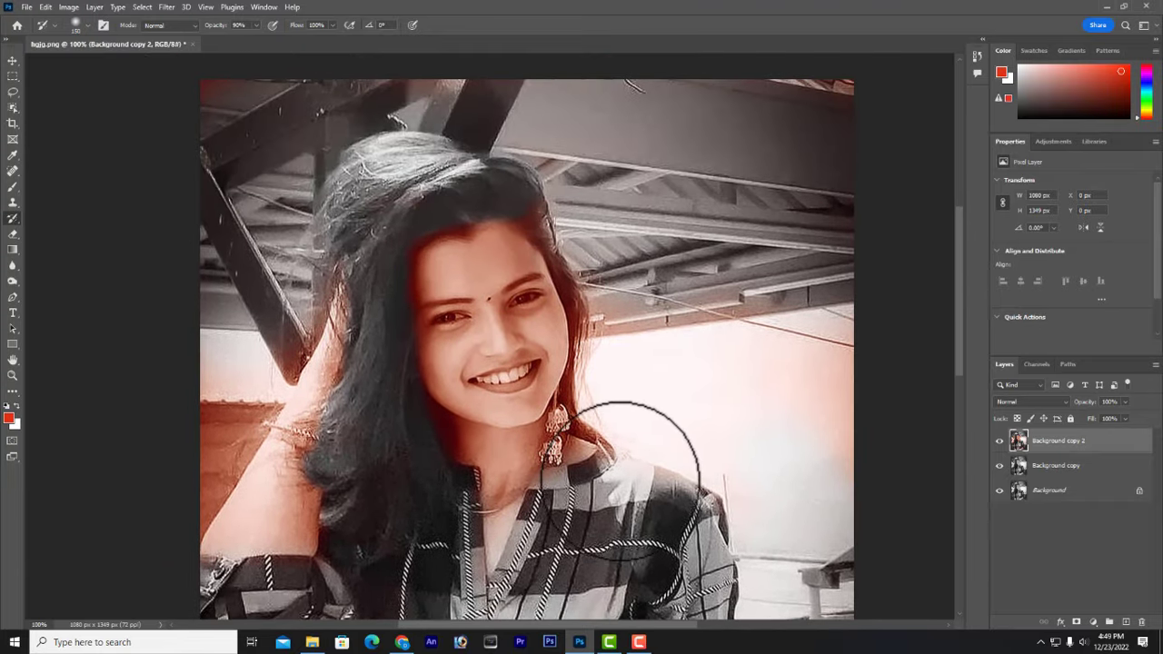
key("ctrl+plus")
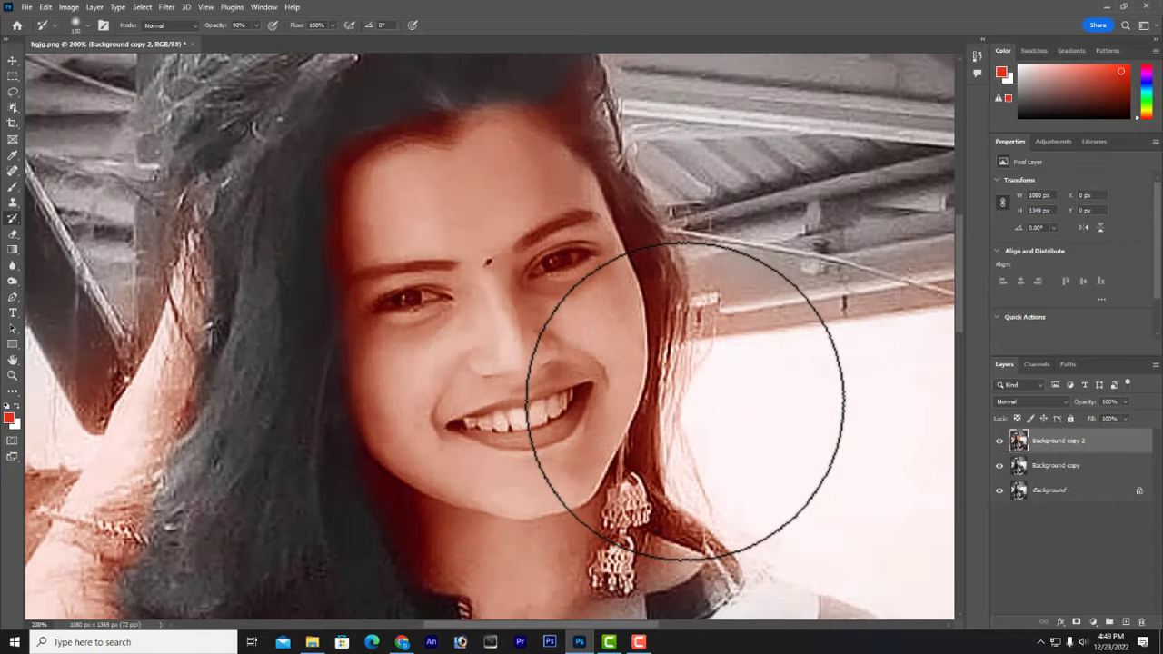
key("ctrl+minus")
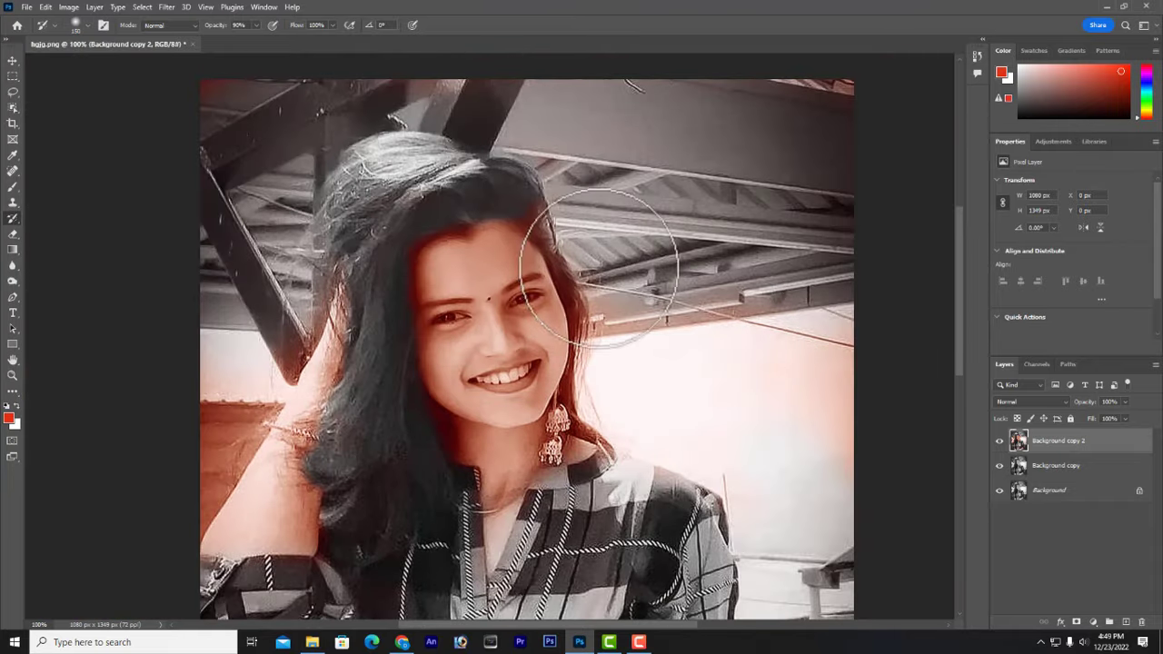
key("ctrl+plus")
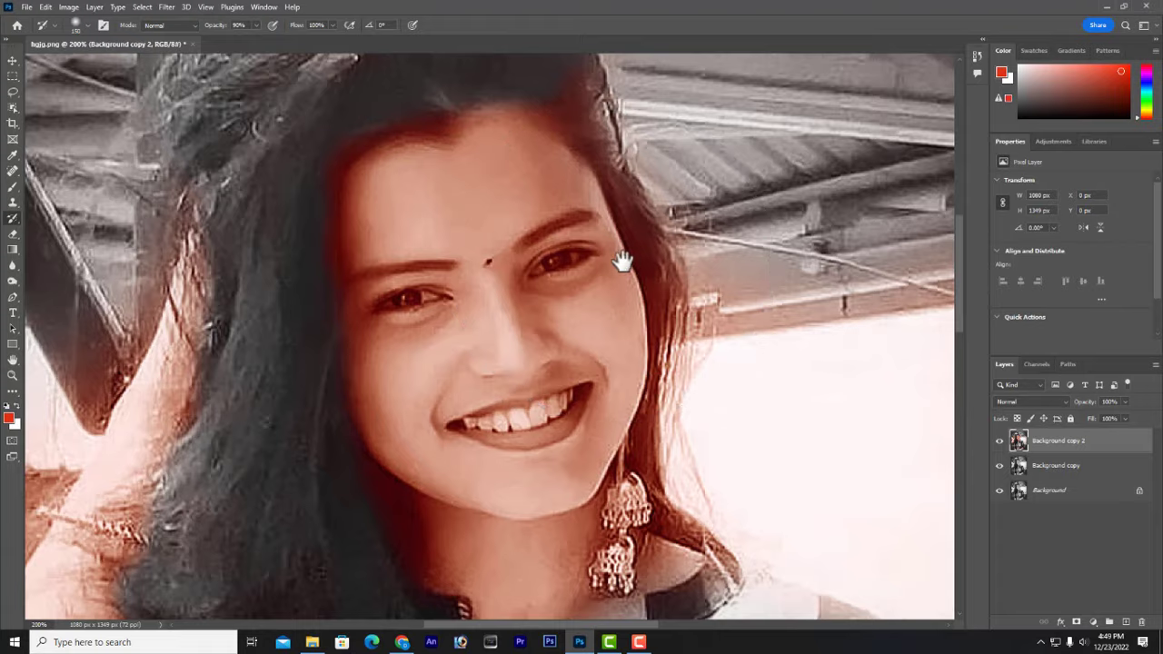
mouse_move(622, 262)
left_mouse_down()
mouse_move(569, 473)
mouse_move(576, 436)
left_mouse_up()
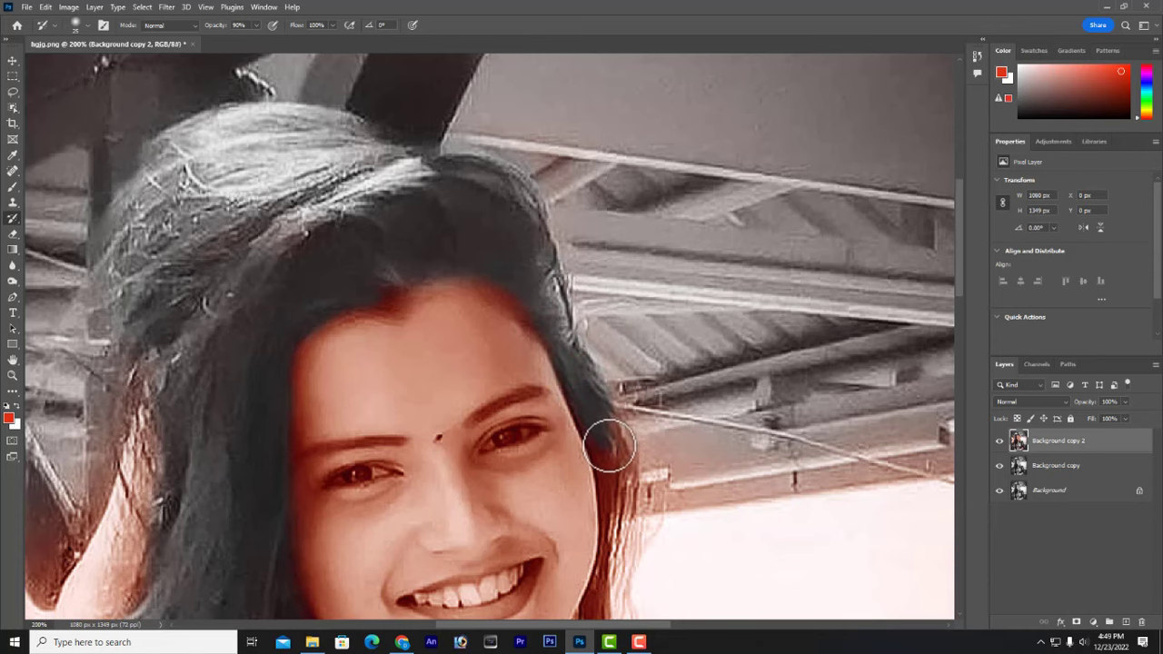
left_click_drag(605, 434, 579, 334)
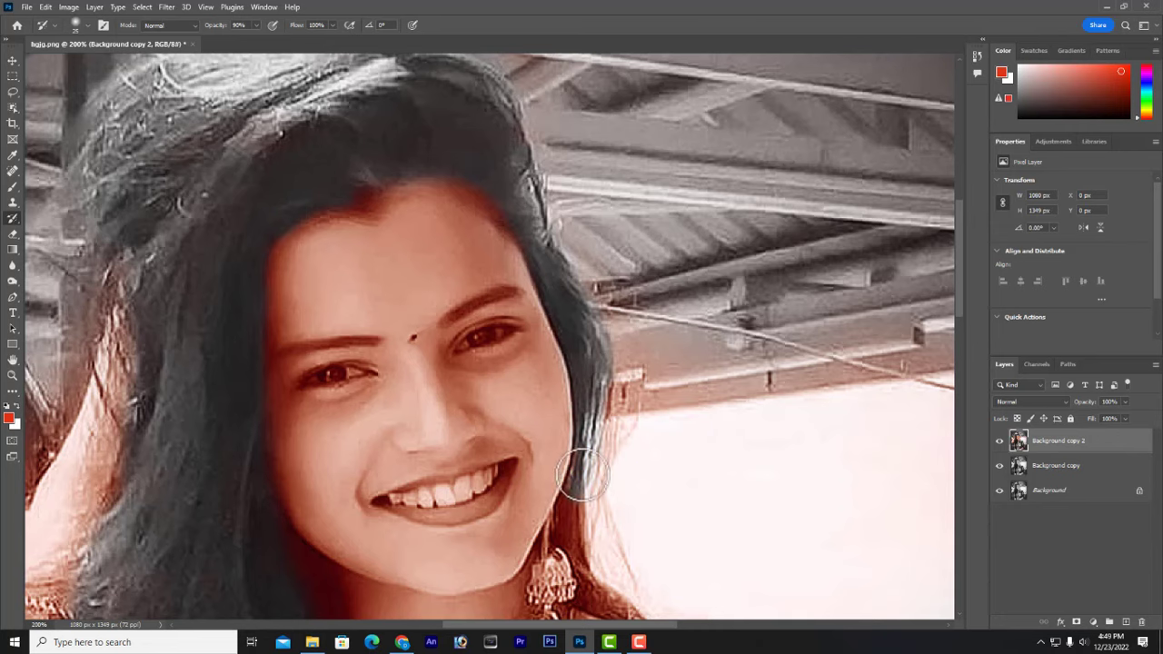
left_click_drag(581, 488, 590, 418)
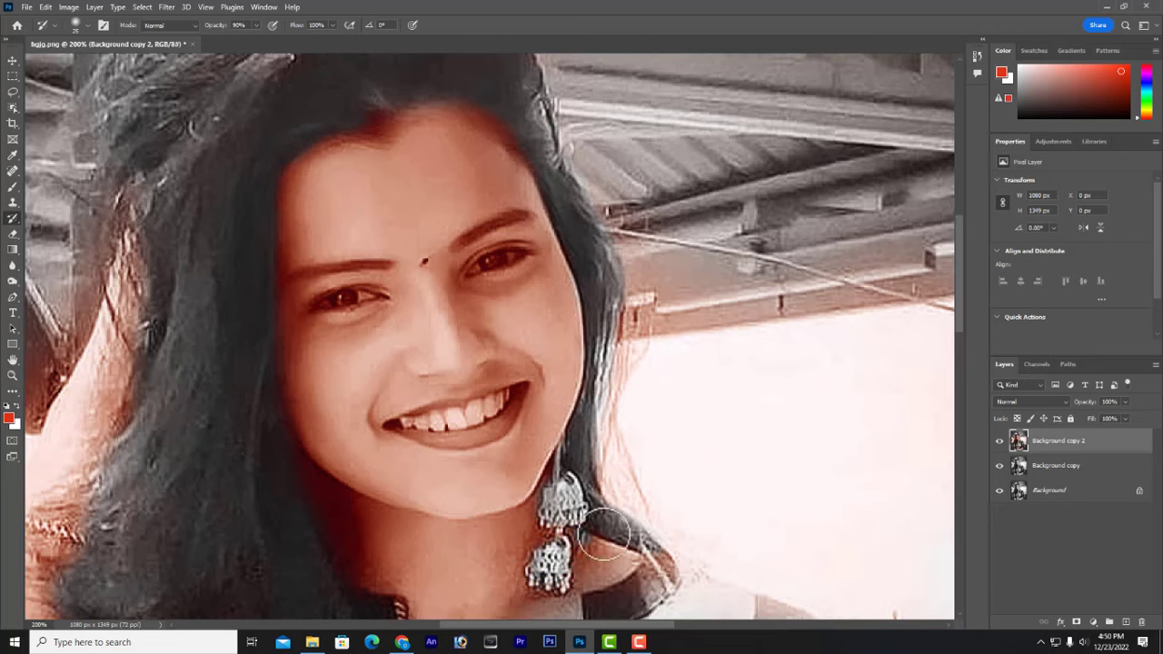
left_click_drag(649, 466, 678, 256)
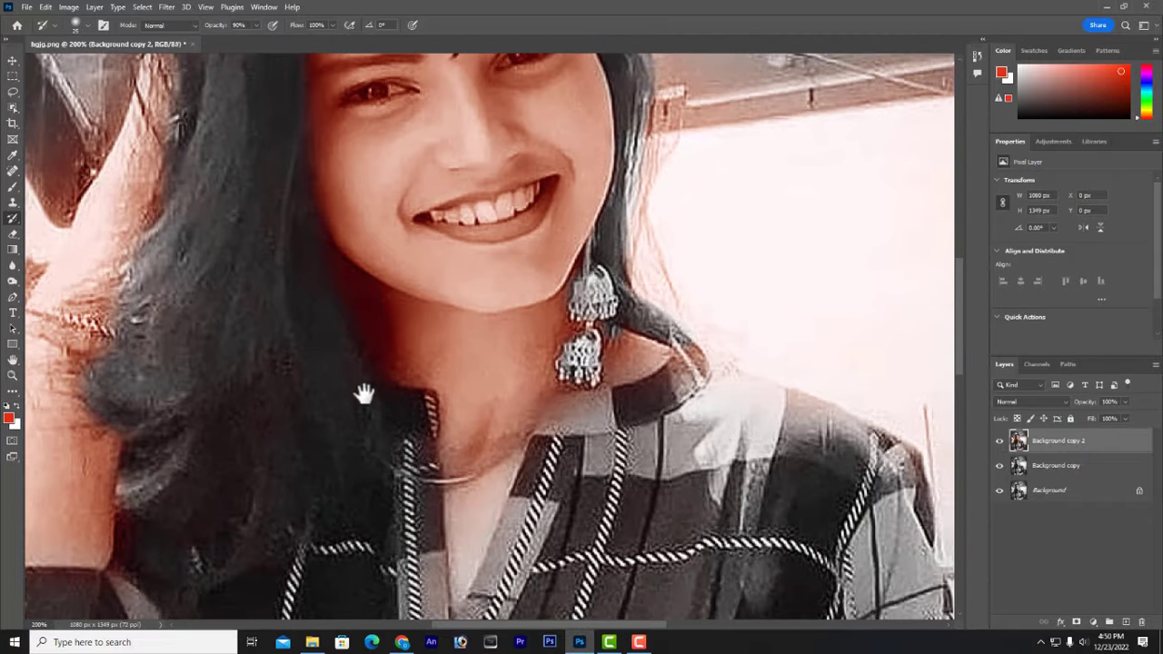
Lower the History Brush opacity to 17% and fade the red fringe along the forehead hairline and the hair bordering the face.
left_click_drag(363, 393, 269, 581)
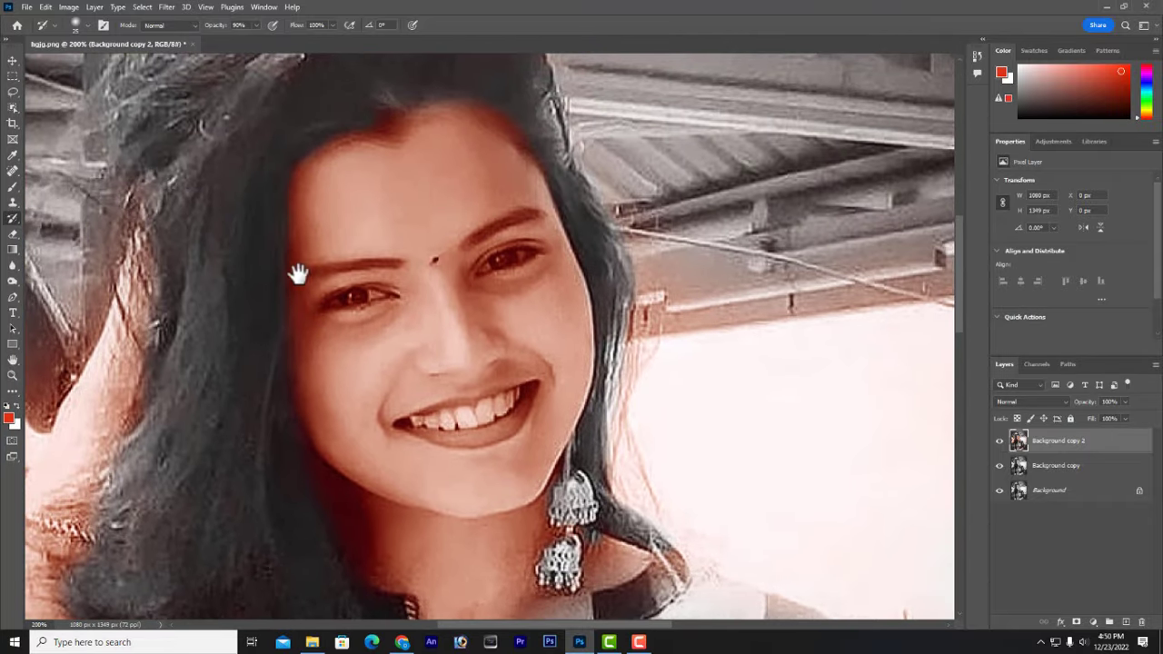
left_click(257, 24)
left_click_drag(218, 40, 214, 40)
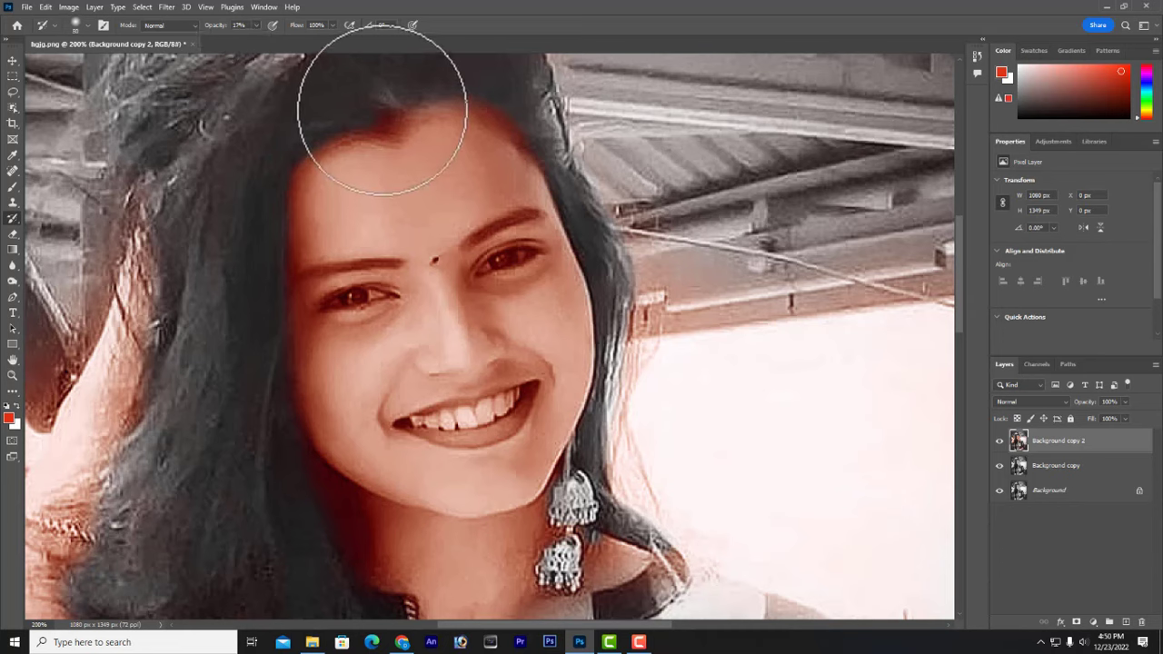
key("bracketleft")
mouse_move(381, 109)
left_mouse_down()
mouse_move(407, 98)
mouse_move(297, 119)
mouse_move(341, 108)
mouse_move(291, 141)
mouse_move(269, 218)
mouse_move(274, 194)
mouse_move(282, 240)
mouse_move(285, 177)
mouse_move(266, 294)
mouse_move(271, 253)
mouse_move(275, 357)
mouse_move(287, 305)
mouse_move(289, 350)
mouse_move(275, 376)
mouse_move(299, 291)
mouse_move(287, 289)
mouse_move(294, 444)
mouse_move(283, 401)
mouse_move(315, 493)
mouse_move(335, 501)
mouse_move(313, 479)
mouse_move(330, 523)
mouse_move(327, 495)
mouse_move(339, 510)
mouse_move(302, 474)
mouse_move(343, 552)
mouse_move(291, 444)
mouse_move(358, 548)
mouse_move(342, 572)
mouse_move(336, 537)
mouse_move(345, 580)
mouse_move(362, 517)
left_mouse_up()
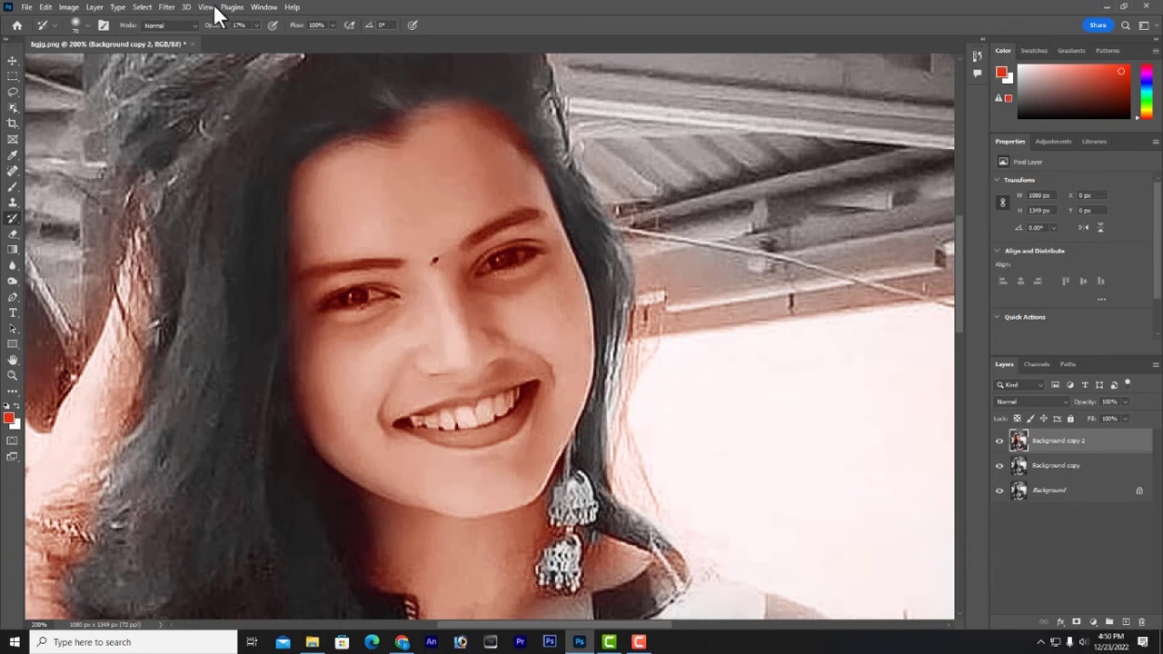
Set the History Brush opacity to 13% and soften the remaining red along the hair edges around the forehead, cheeks and neck at size 70.
left_click(256, 25)
left_click_drag(253, 38, 255, 38)
mouse_move(623, 144)
left_mouse_down()
mouse_move(659, 161)
mouse_move(670, 239)
left_mouse_up()
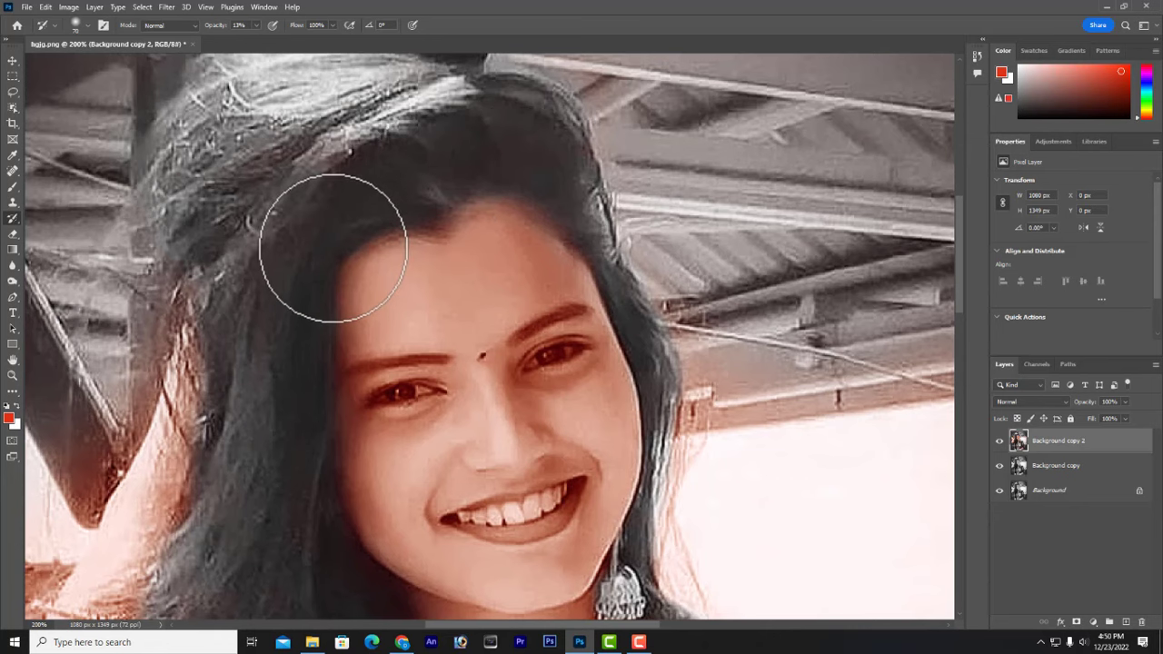
left_click_drag(259, 223, 371, 134)
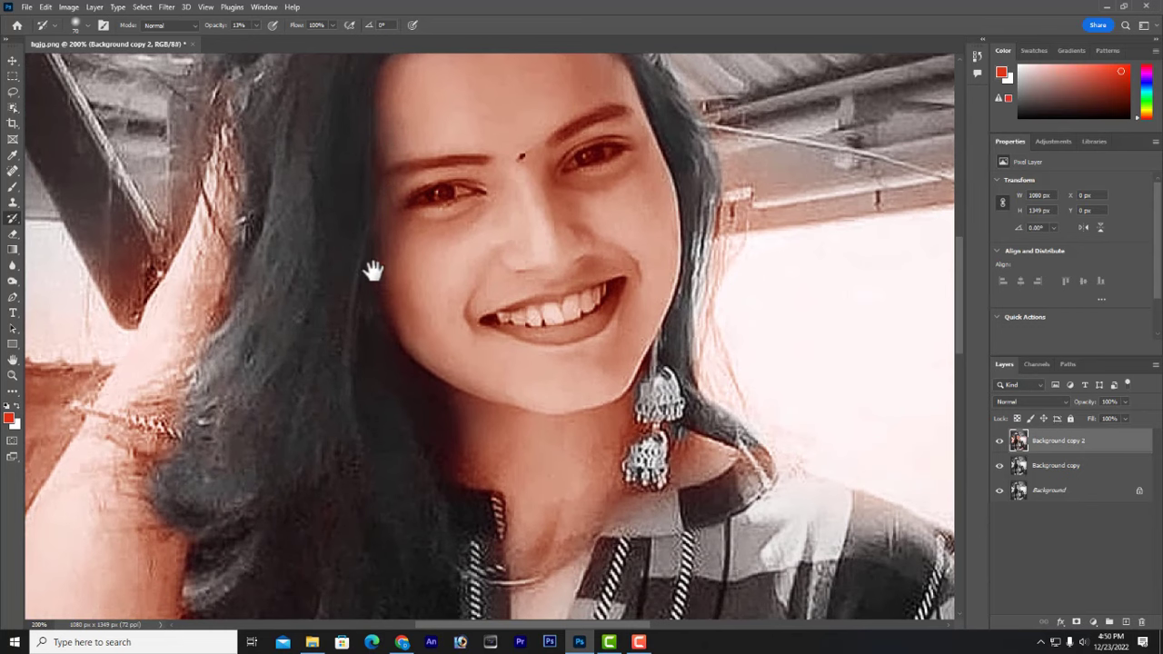
left_click_drag(367, 457, 198, 545)
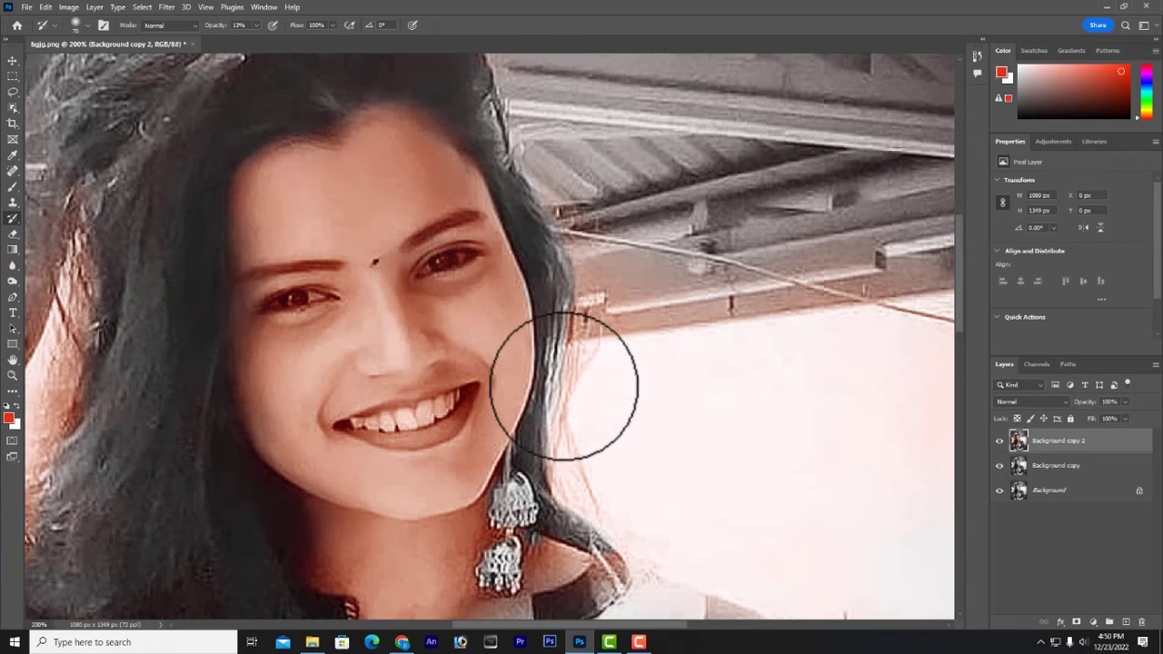
left_click_drag(594, 415, 605, 321)
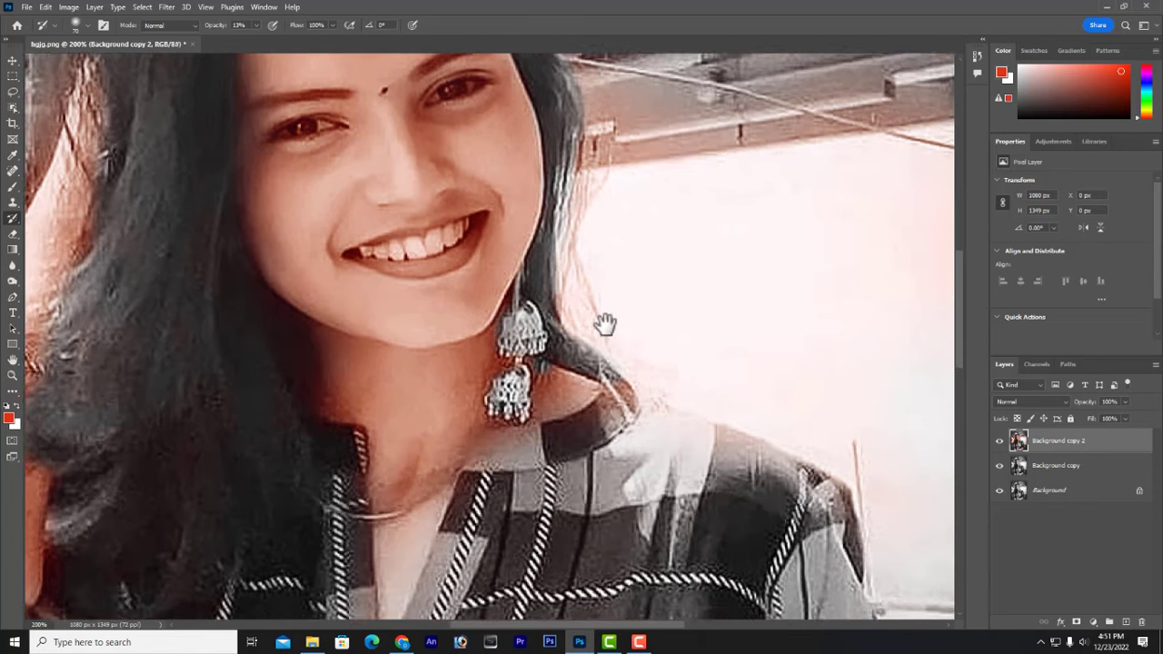
left_click_drag(310, 386, 311, 363)
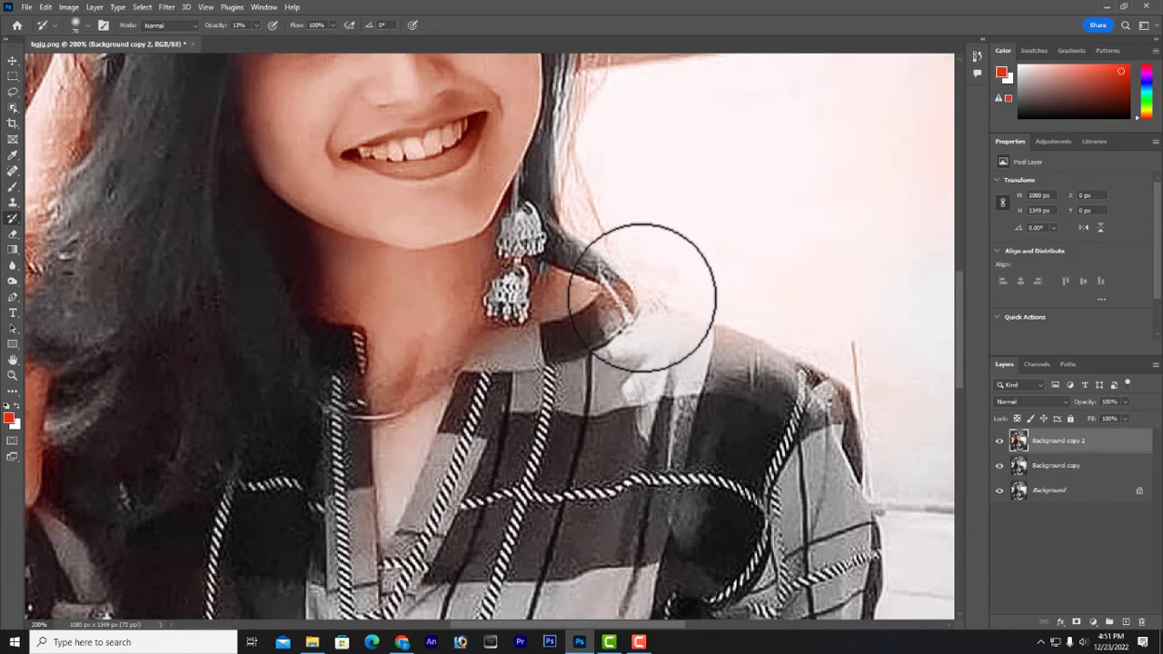
key("space")
Fade the leftover red tint in the hair beside the raised arm and next to the neck with the same low-opacity History Brush.
left_click_drag(547, 440, 876, 557)
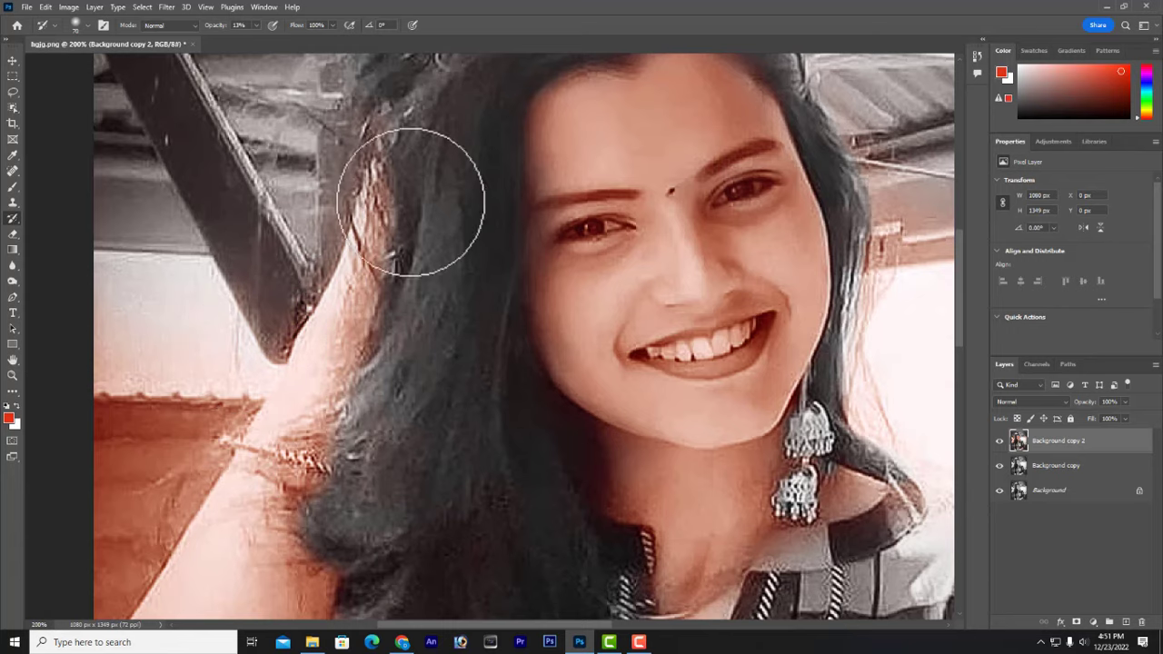
scroll(423, 260, "down", 5)
left_click_drag(317, 354, 311, 324)
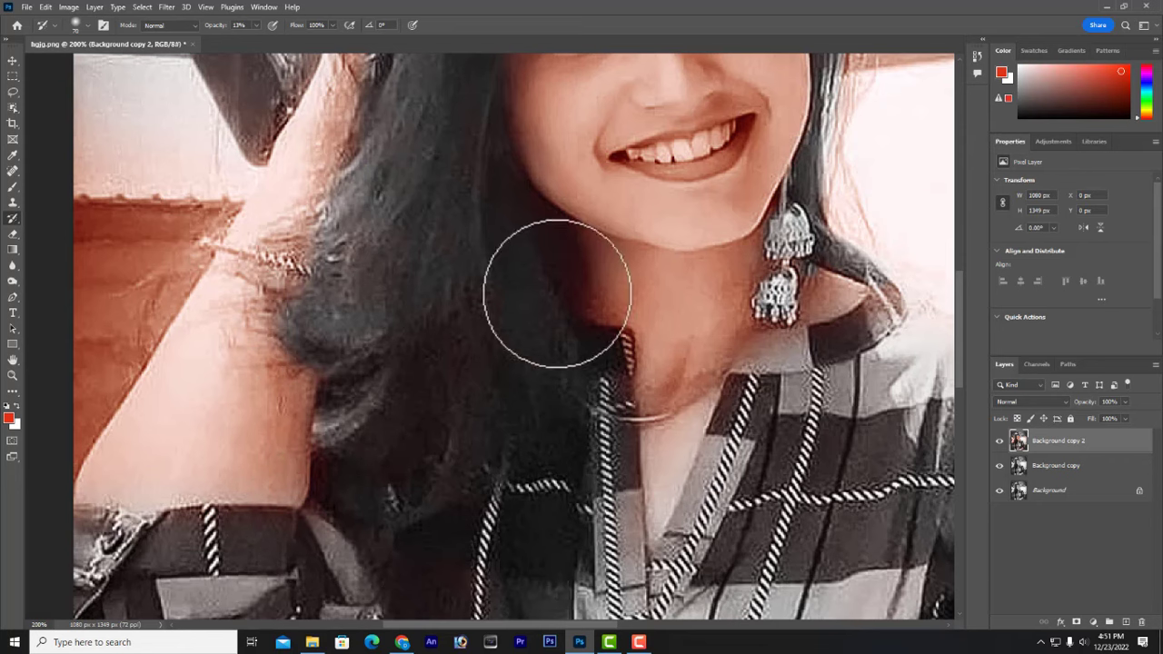
left_click_drag(584, 454, 386, 643)
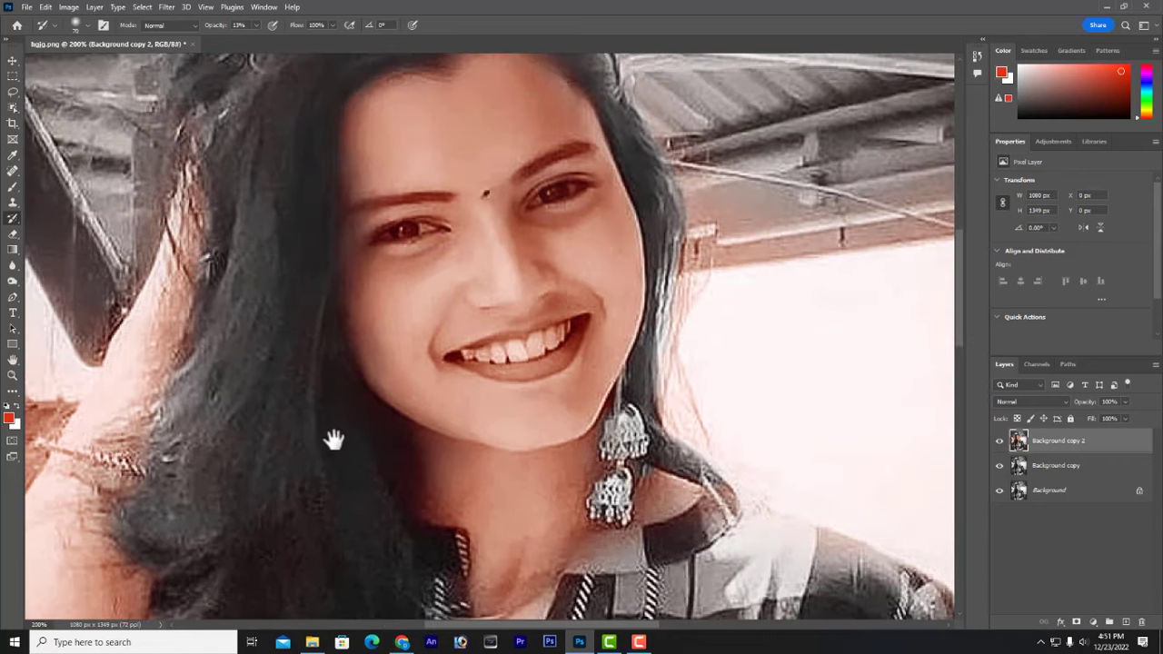
left_click_drag(333, 436, 384, 190)
left_click_drag(636, 636, 525, 315)
left_click_drag(515, 512, 526, 555)
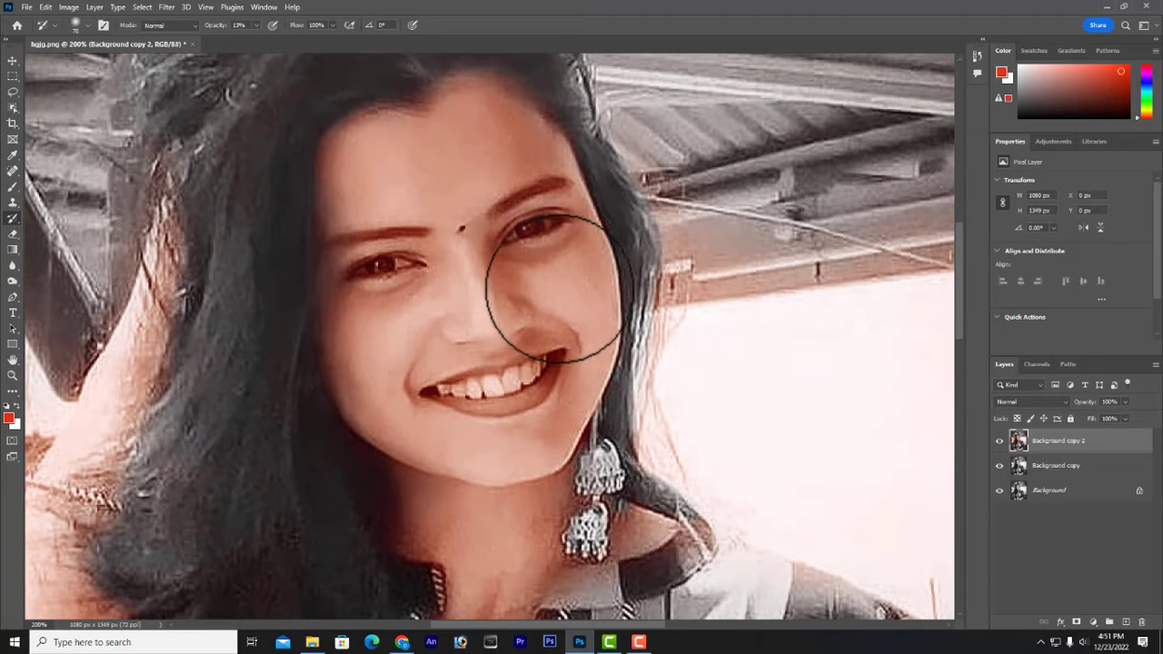
scroll(545, 282, "up", 1)
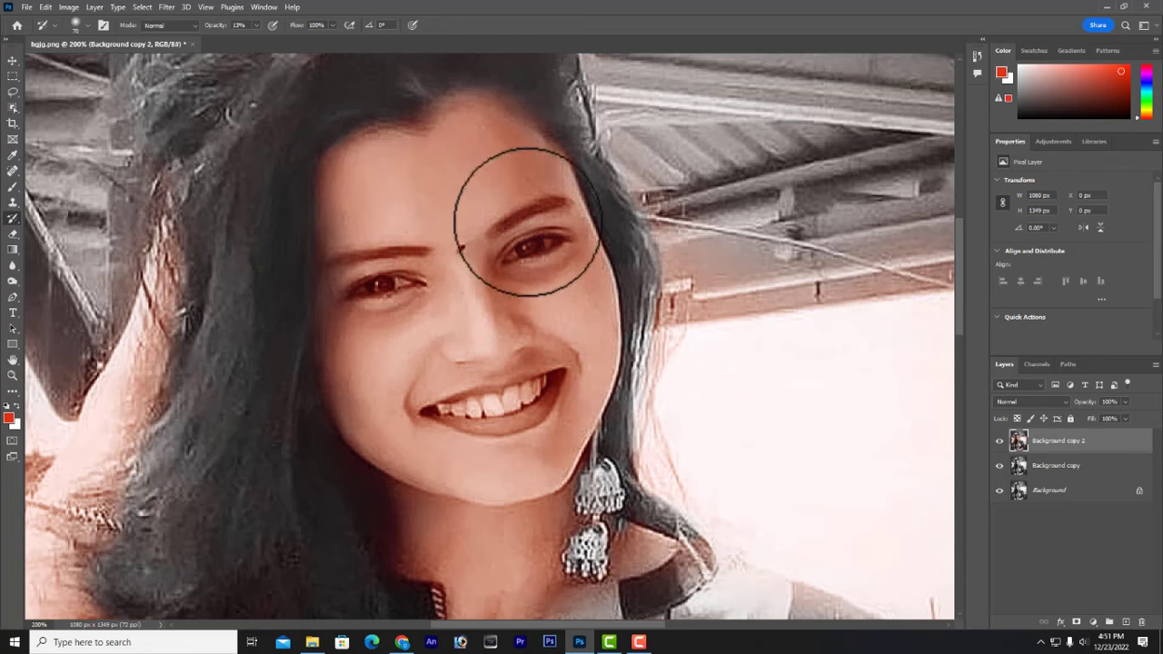
Shrink the History Brush to size 15 and restore the dark grey tone of both eyebrows.
key("bracketleft")
key("bracketleft")
key("bracketleft")
key("bracketleft")
key("bracketleft")
key("bracketleft")
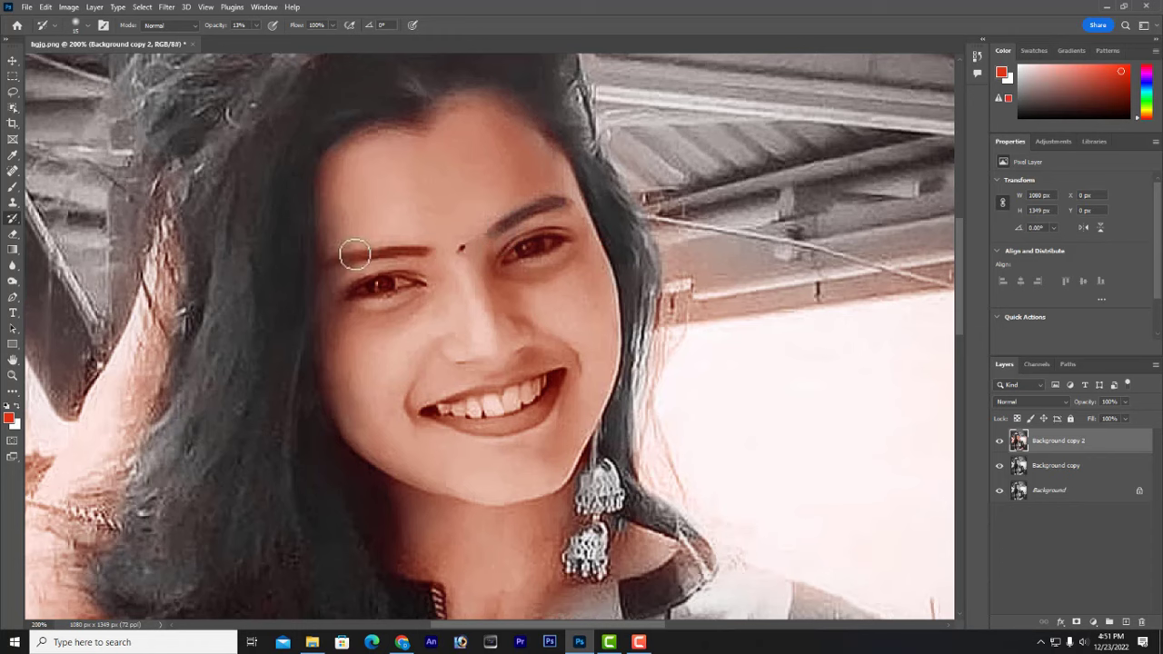
mouse_move(334, 261)
left_mouse_down()
mouse_move(435, 260)
mouse_move(383, 250)
mouse_move(435, 253)
mouse_move(380, 254)
left_mouse_up()
Restore the natural tones of both eyes and the teeth with the History Brush at size 20 and 9% opacity.
mouse_move(547, 246)
left_mouse_down()
mouse_move(532, 232)
mouse_move(565, 234)
left_mouse_up()
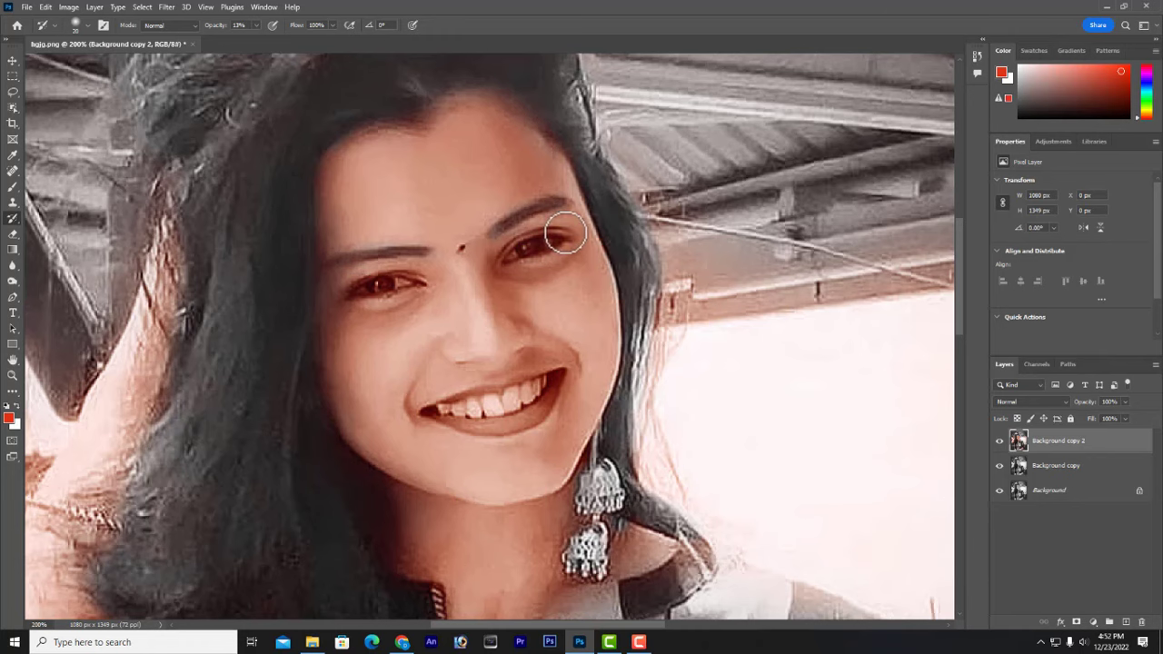
key("ctrl+plus")
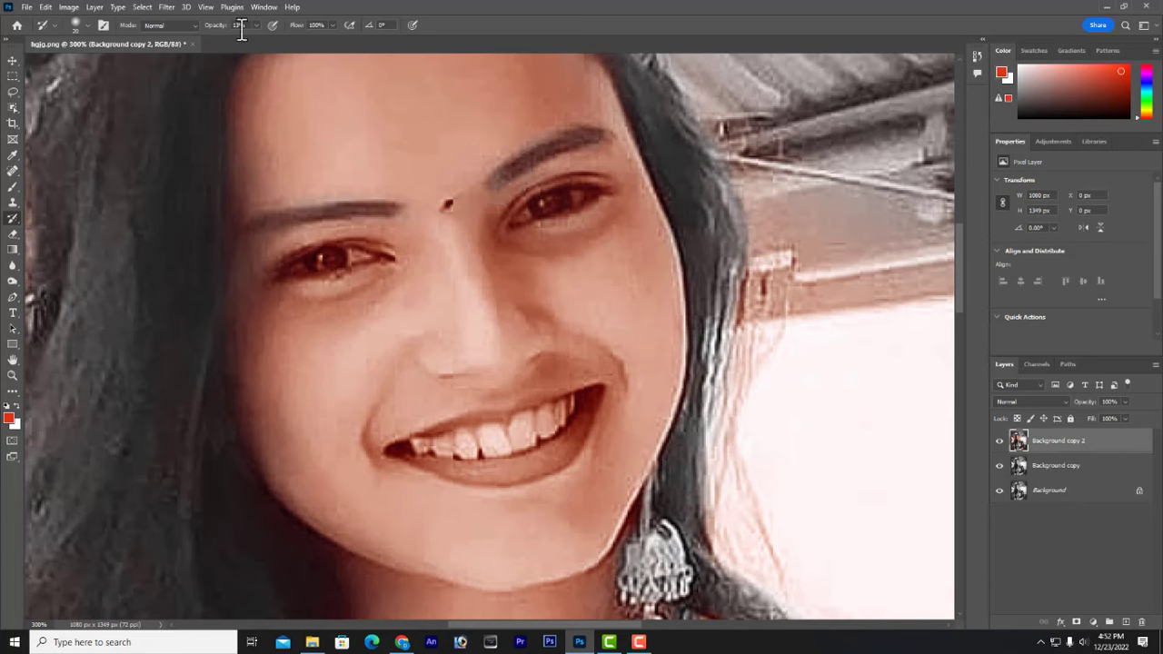
mouse_move(545, 195)
left_mouse_down()
mouse_move(588, 198)
mouse_move(525, 204)
mouse_move(527, 184)
mouse_move(599, 184)
mouse_move(535, 205)
mouse_move(570, 210)
mouse_move(525, 222)
mouse_move(594, 196)
mouse_move(527, 218)
left_mouse_up()
mouse_move(308, 261)
left_mouse_down()
mouse_move(371, 257)
mouse_move(295, 266)
mouse_move(355, 244)
mouse_move(397, 249)
mouse_move(363, 263)
mouse_move(371, 270)
mouse_move(292, 275)
mouse_move(544, 238)
mouse_move(497, 227)
mouse_move(634, 214)
mouse_move(561, 206)
mouse_move(603, 181)
left_mouse_up()
mouse_move(450, 227)
left_mouse_down()
mouse_move(545, 436)
mouse_move(584, 406)
mouse_move(476, 432)
mouse_move(525, 432)
mouse_move(576, 412)
mouse_move(426, 444)
mouse_move(506, 451)
mouse_move(525, 438)
mouse_move(450, 447)
mouse_move(584, 424)
mouse_move(594, 402)
mouse_move(459, 446)
mouse_move(410, 446)
mouse_move(485, 449)
mouse_move(562, 429)
mouse_move(473, 453)
mouse_move(519, 446)
mouse_move(558, 421)
mouse_move(462, 442)
mouse_move(605, 419)
mouse_move(594, 406)
mouse_move(544, 429)
mouse_move(605, 391)
mouse_move(554, 418)
mouse_move(601, 401)
mouse_move(534, 461)
mouse_move(557, 458)
mouse_move(583, 404)
mouse_move(538, 460)
mouse_move(496, 471)
mouse_move(401, 453)
mouse_move(450, 450)
mouse_move(540, 371)
mouse_move(586, 365)
mouse_move(550, 380)
mouse_move(562, 360)
mouse_move(379, 467)
mouse_move(373, 438)
mouse_move(373, 460)
mouse_move(364, 449)
mouse_move(413, 491)
mouse_move(654, 407)
mouse_move(616, 383)
mouse_move(631, 372)
mouse_move(617, 399)
mouse_move(503, 275)
left_mouse_up()
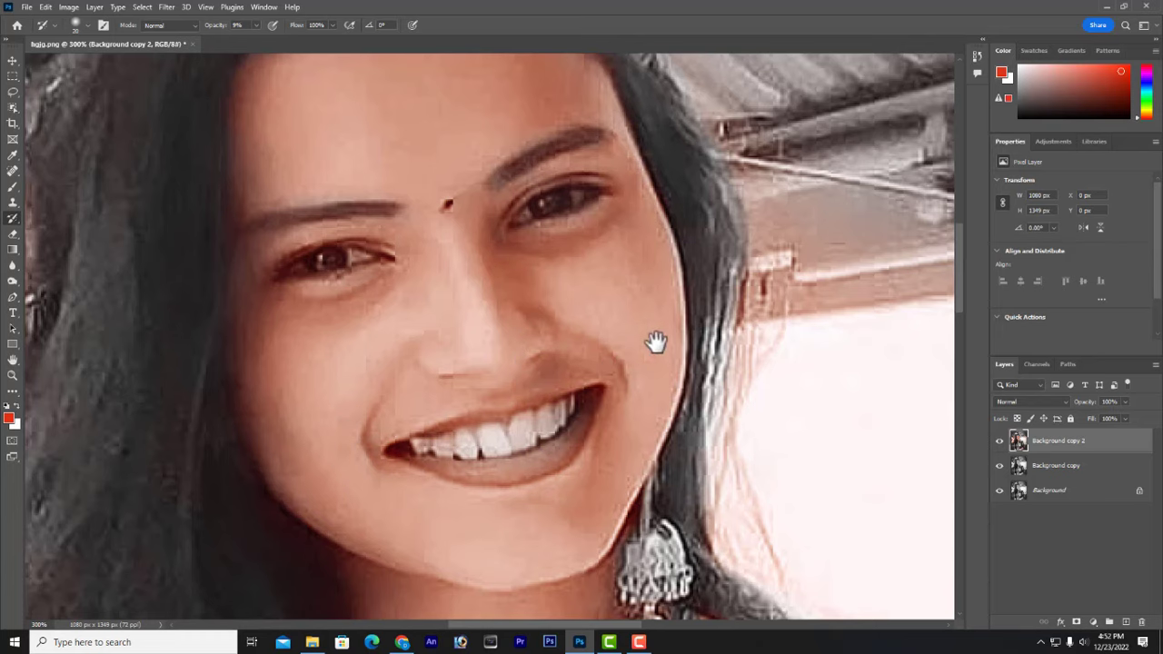
mouse_move(657, 340)
left_mouse_down()
mouse_move(575, 434)
mouse_move(609, 371)
mouse_move(557, 275)
left_mouse_up()
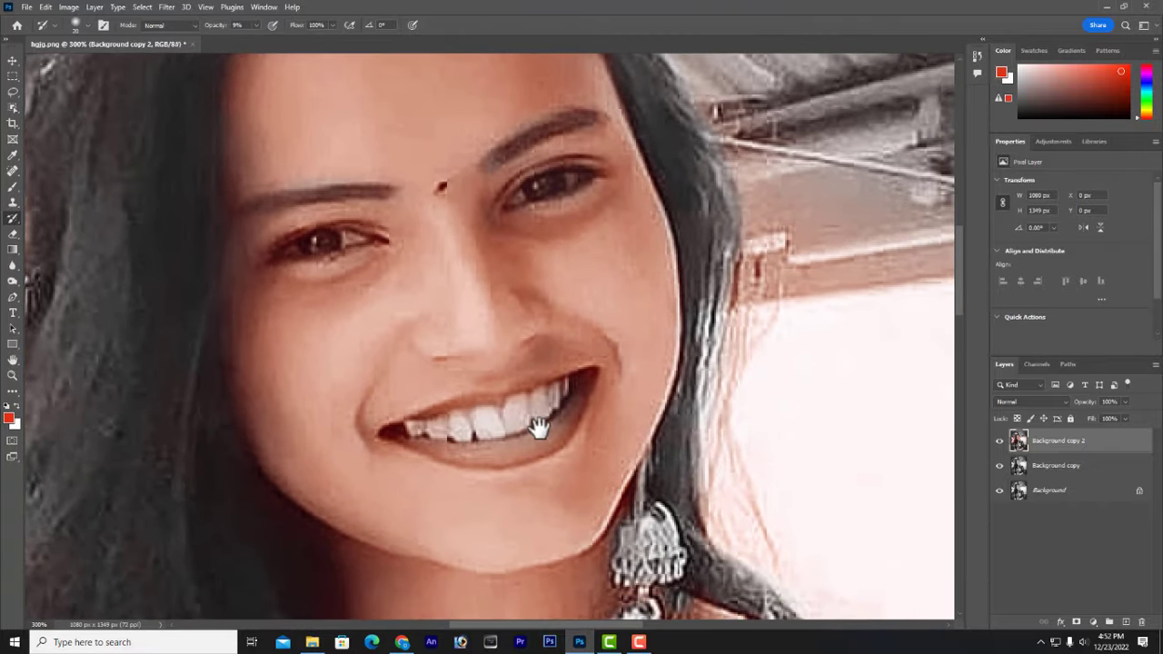
left_click_drag(537, 424, 424, 322)
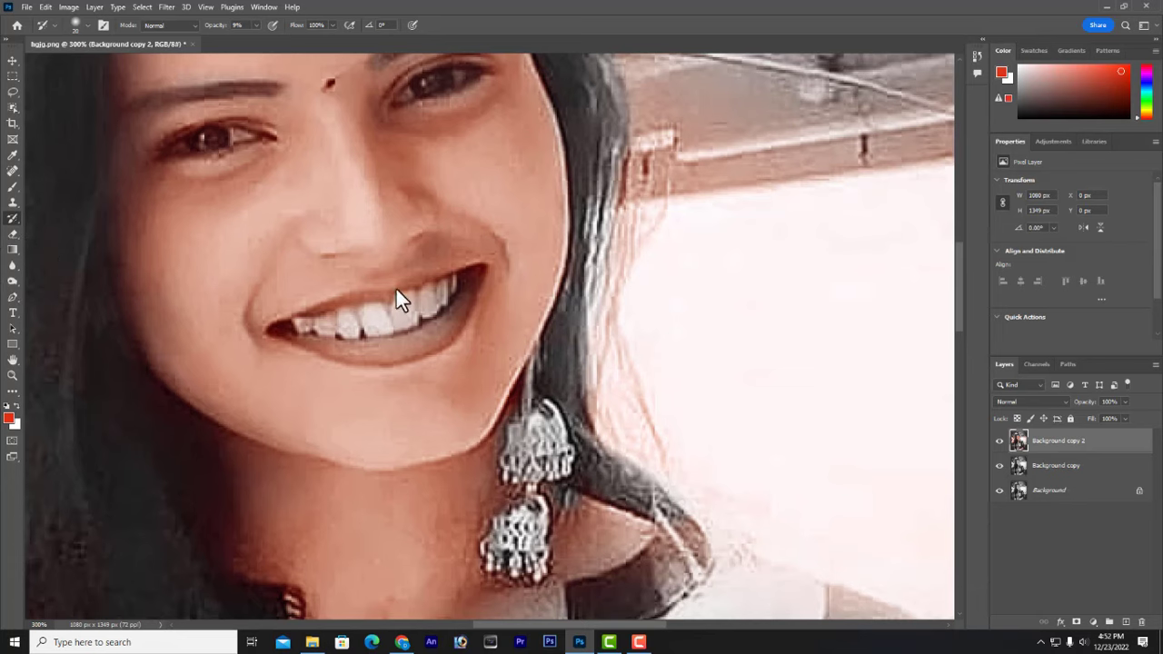
mouse_move(396, 289)
left_mouse_down()
mouse_move(433, 346)
mouse_move(446, 333)
mouse_move(351, 355)
mouse_move(306, 337)
mouse_move(322, 314)
mouse_move(305, 323)
mouse_move(364, 312)
left_mouse_up()
left_click_drag(448, 222, 500, 321)
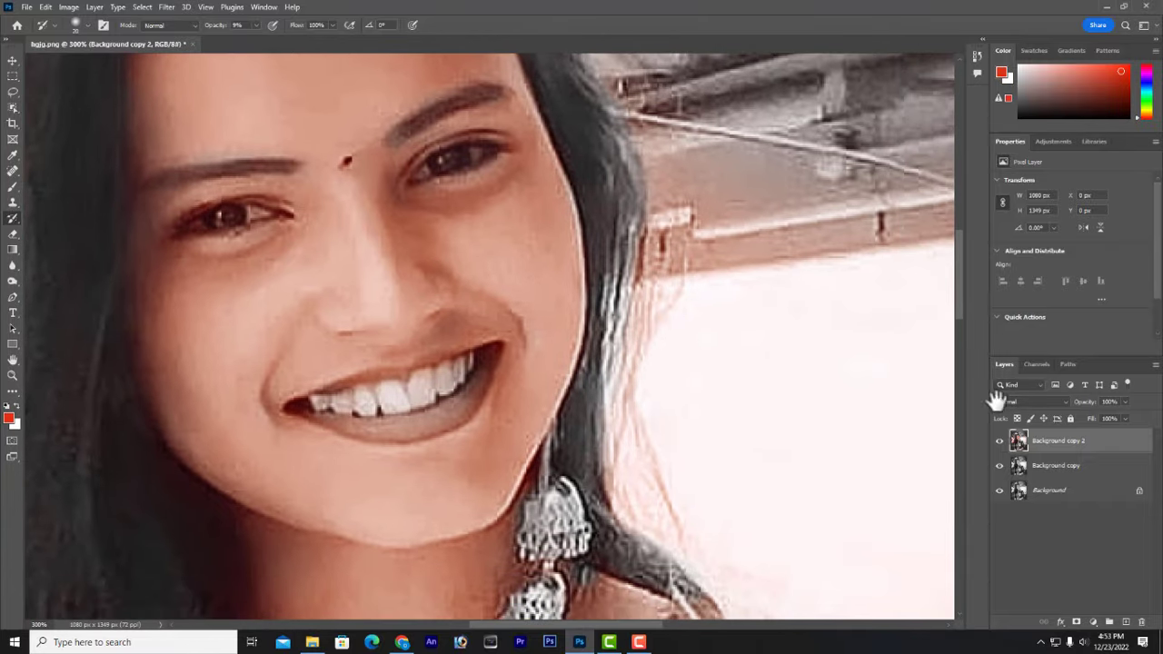
Add a new layer and select the lower lip from a Pen tool path, dismissing the displayed selection outline.
left_click(1125, 622)
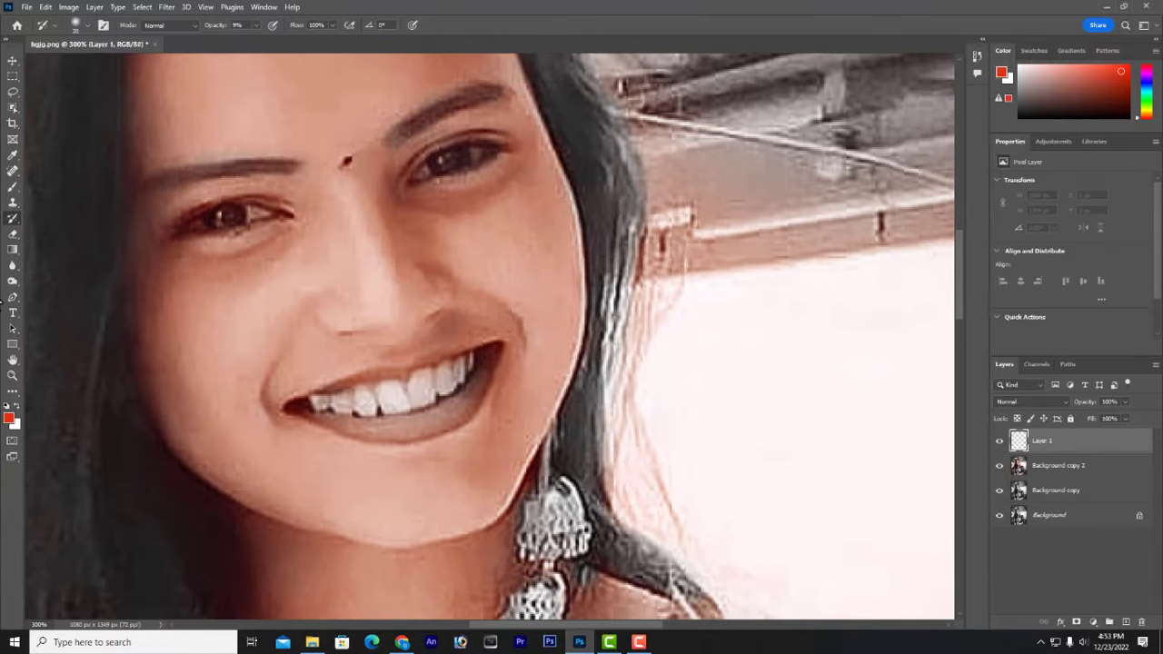
left_click(13, 76)
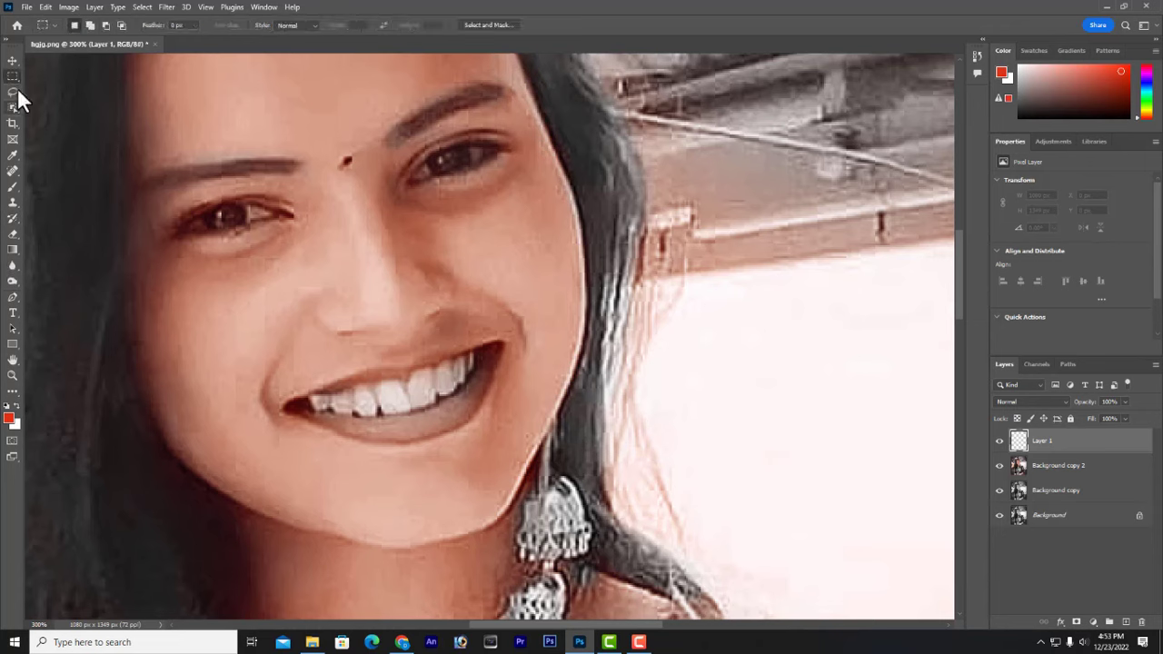
key("p")
key("ctrl+Return")
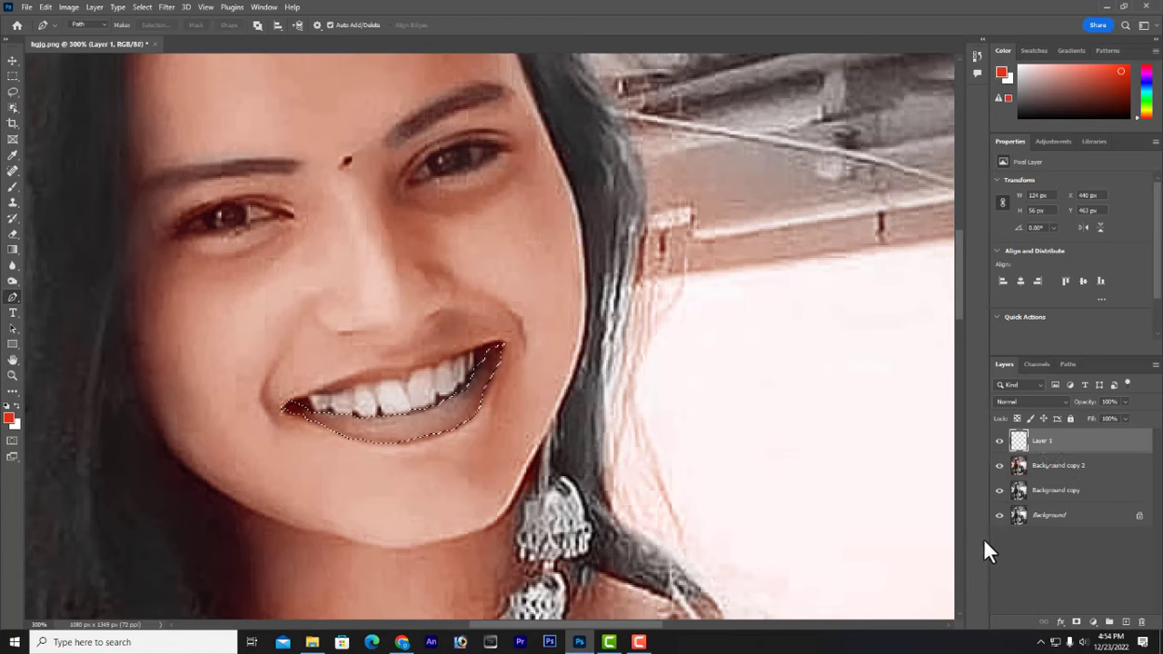
key("ctrl+d")
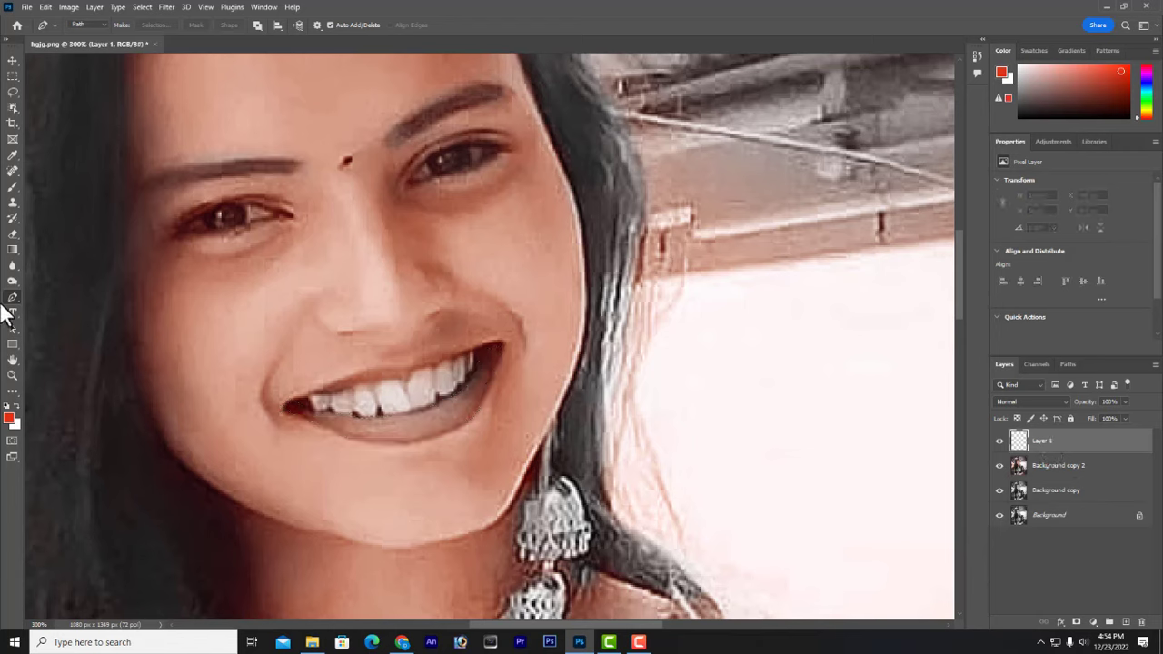
Paint the lower lip red on Layer 1 with the Brush at 9% opacity, building up colour with repeated strokes.
left_click(10, 187)
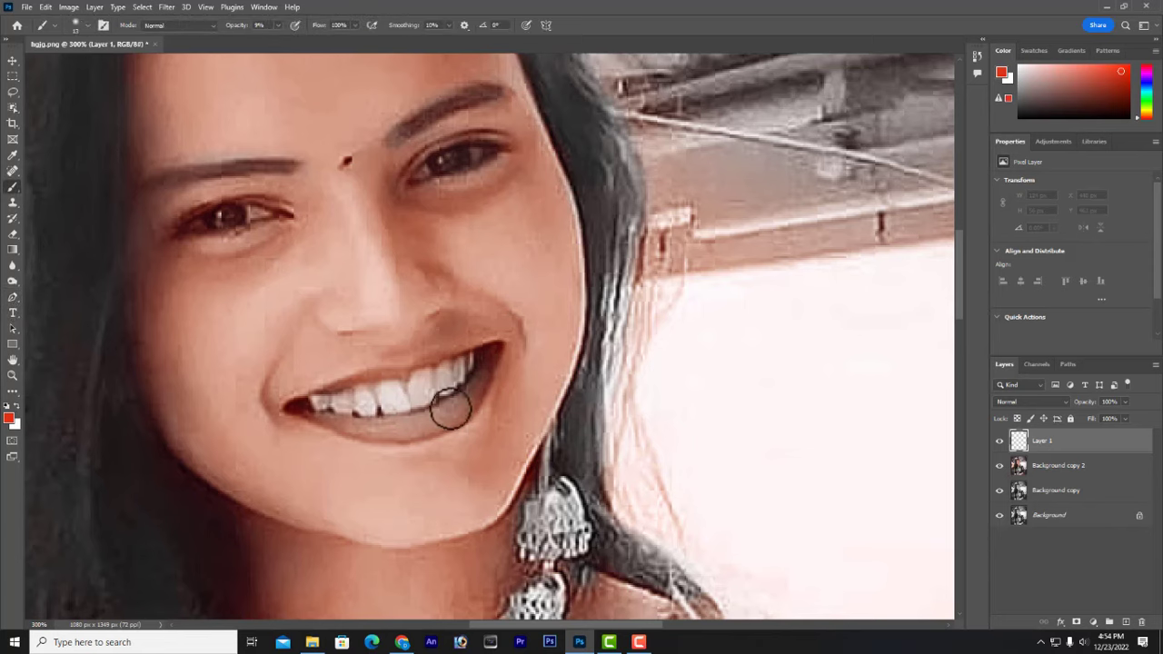
mouse_move(487, 355)
left_mouse_down()
mouse_move(472, 386)
mouse_move(490, 366)
left_mouse_up()
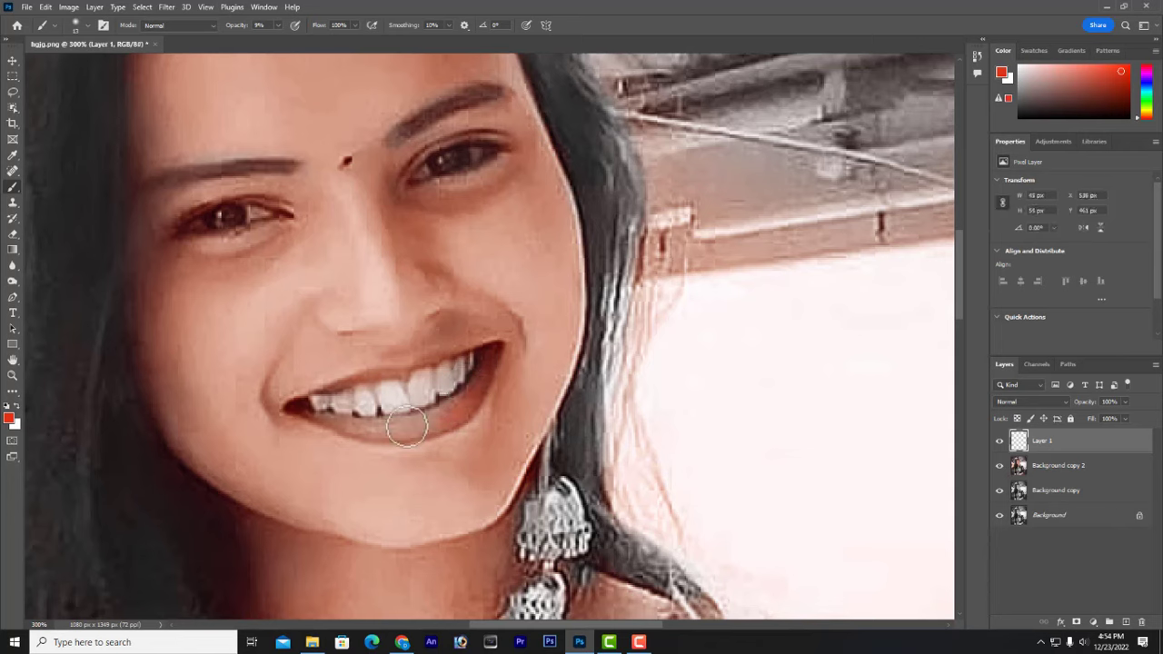
mouse_move(406, 427)
left_mouse_down()
mouse_move(456, 405)
mouse_move(398, 424)
mouse_move(437, 430)
mouse_move(463, 411)
mouse_move(399, 432)
mouse_move(332, 423)
mouse_move(443, 425)
mouse_move(470, 413)
mouse_move(427, 428)
mouse_move(338, 427)
mouse_move(429, 433)
mouse_move(376, 433)
mouse_move(433, 425)
mouse_move(458, 405)
mouse_move(359, 424)
mouse_move(422, 426)
mouse_move(392, 435)
mouse_move(423, 437)
mouse_move(453, 431)
mouse_move(475, 393)
left_mouse_up()
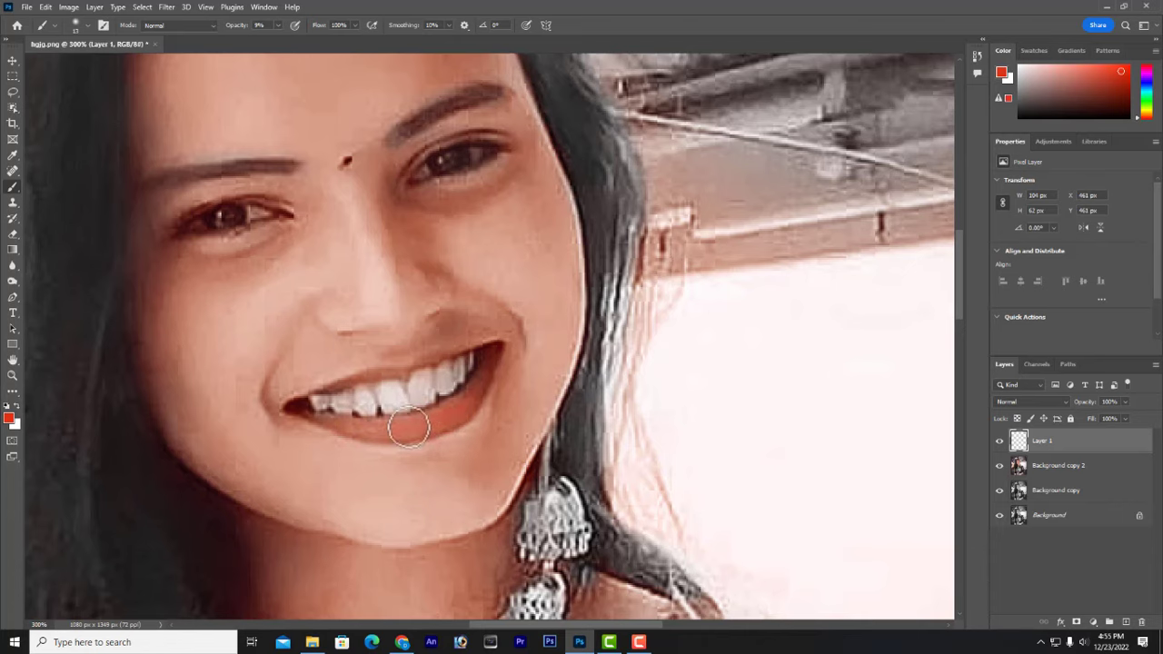
mouse_move(398, 423)
left_mouse_down()
mouse_move(366, 420)
mouse_move(411, 440)
mouse_move(438, 431)
mouse_move(463, 415)
mouse_move(506, 345)
mouse_move(442, 403)
mouse_move(345, 425)
mouse_move(360, 435)
left_mouse_up()
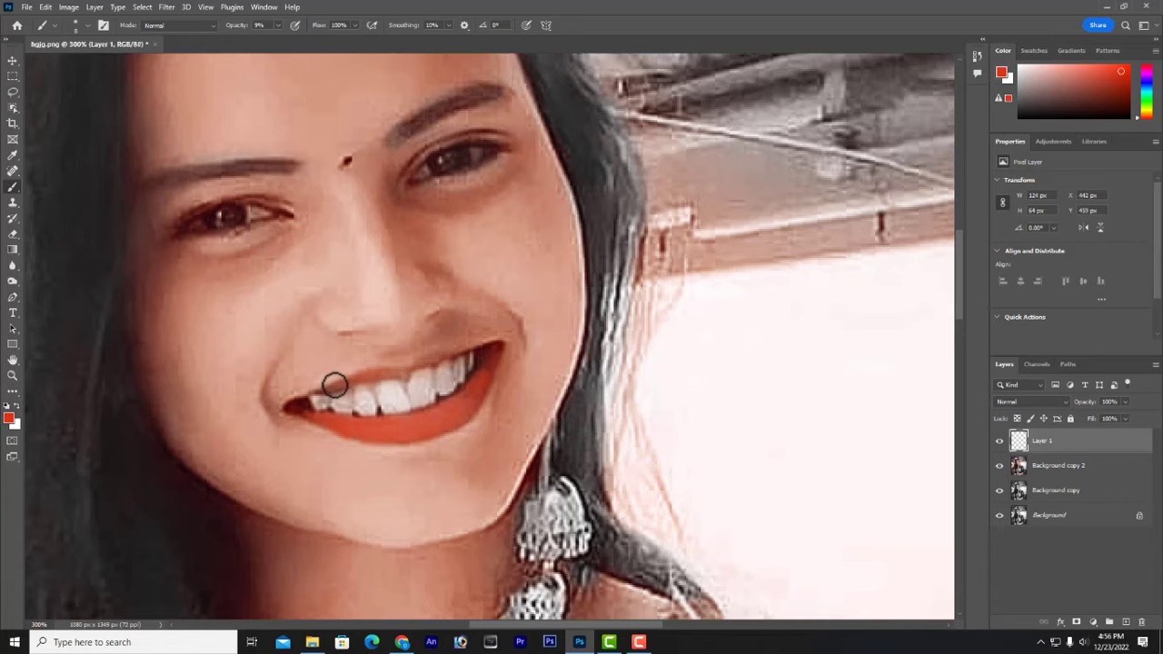
Paint the upper lip red from corner to corner with the same low-opacity Brush and touch up the lower lip.
key("ctrl+plus")
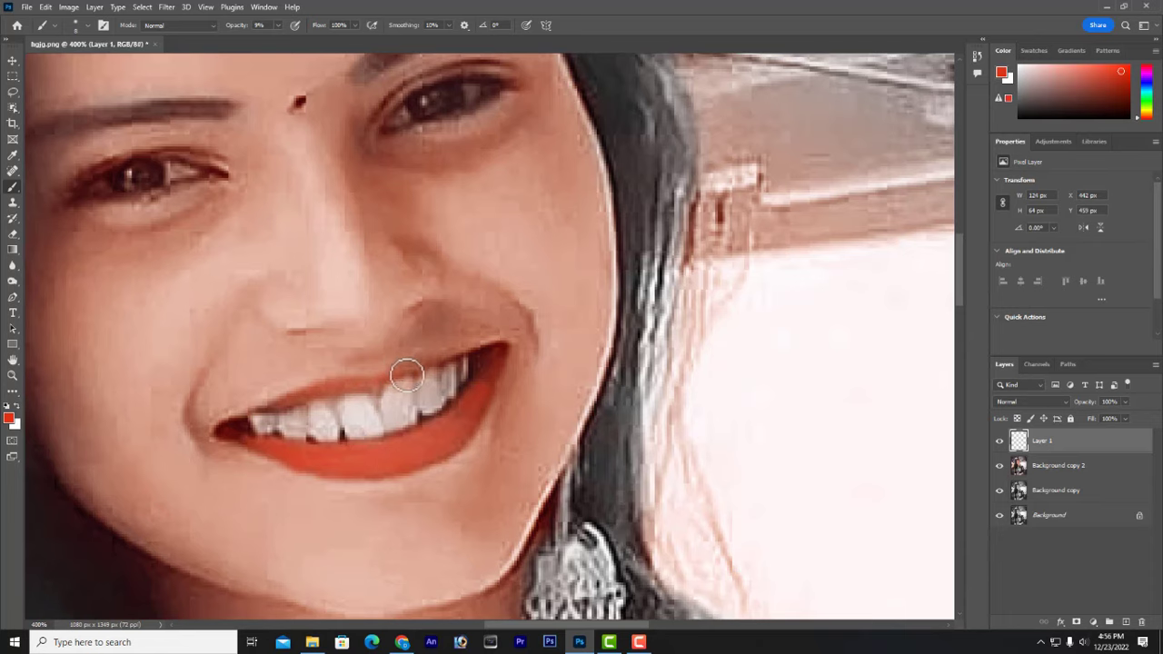
mouse_move(441, 358)
left_mouse_down()
mouse_move(508, 337)
mouse_move(493, 351)
left_mouse_up()
mouse_move(482, 348)
left_mouse_down()
mouse_move(454, 351)
mouse_move(496, 350)
mouse_move(369, 382)
mouse_move(390, 366)
mouse_move(334, 382)
mouse_move(406, 365)
mouse_move(227, 424)
mouse_move(297, 397)
mouse_move(236, 415)
mouse_move(258, 406)
left_mouse_up()
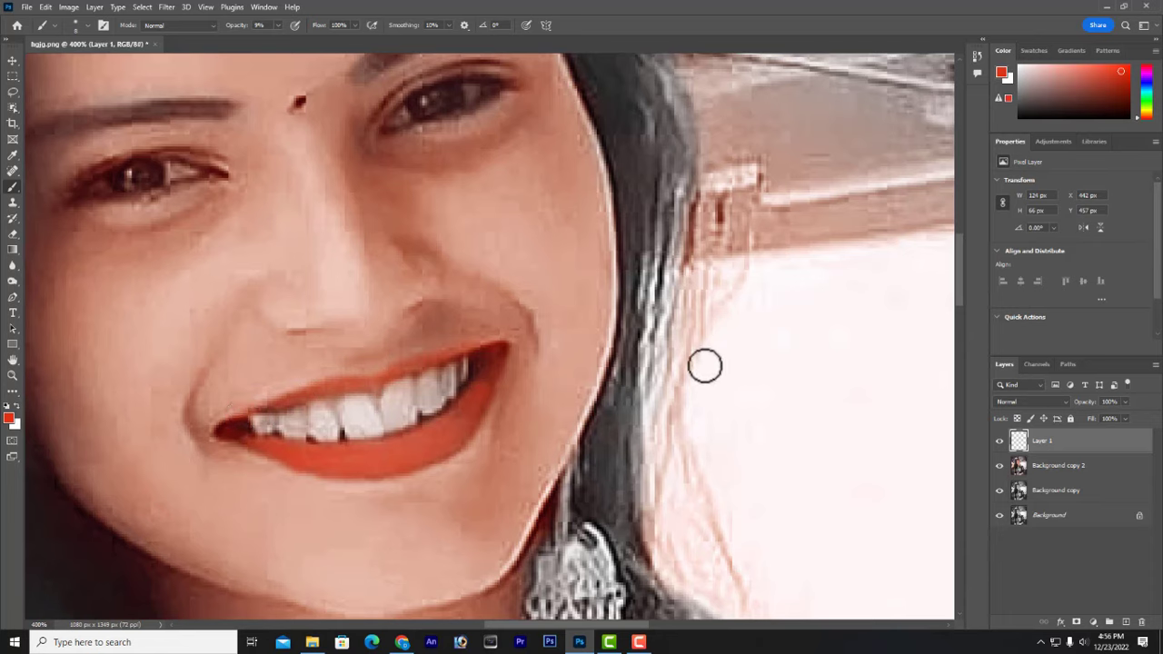
mouse_move(360, 474)
left_mouse_down()
mouse_move(301, 469)
mouse_move(456, 414)
left_mouse_up()
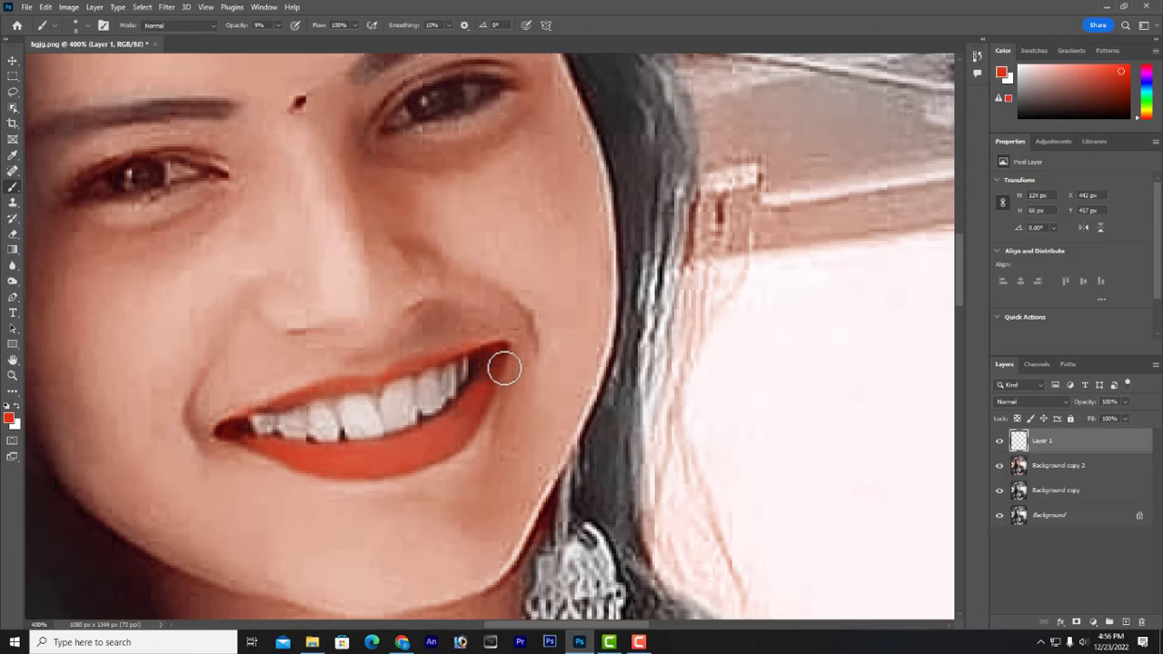
Examine the red lips against the whole portrait at several magnifications.
key("ctrl+minus")
key("ctrl+minus")
key("ctrl+minus")
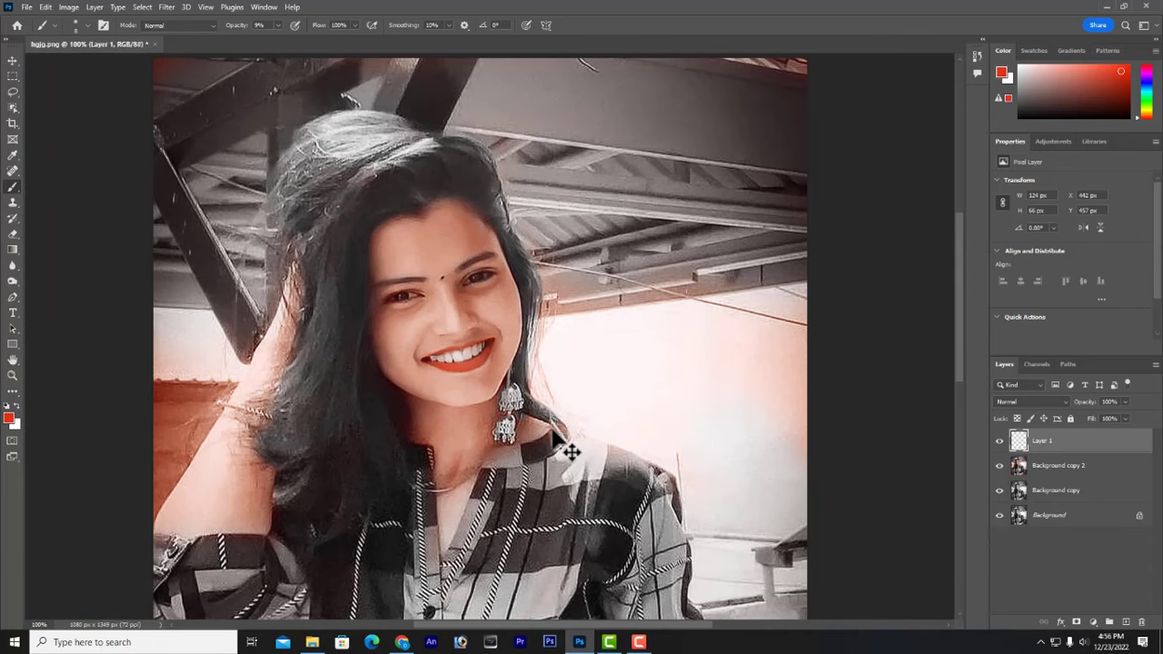
key("ctrl+plus")
key("ctrl+minus")
key("ctrl+minus")
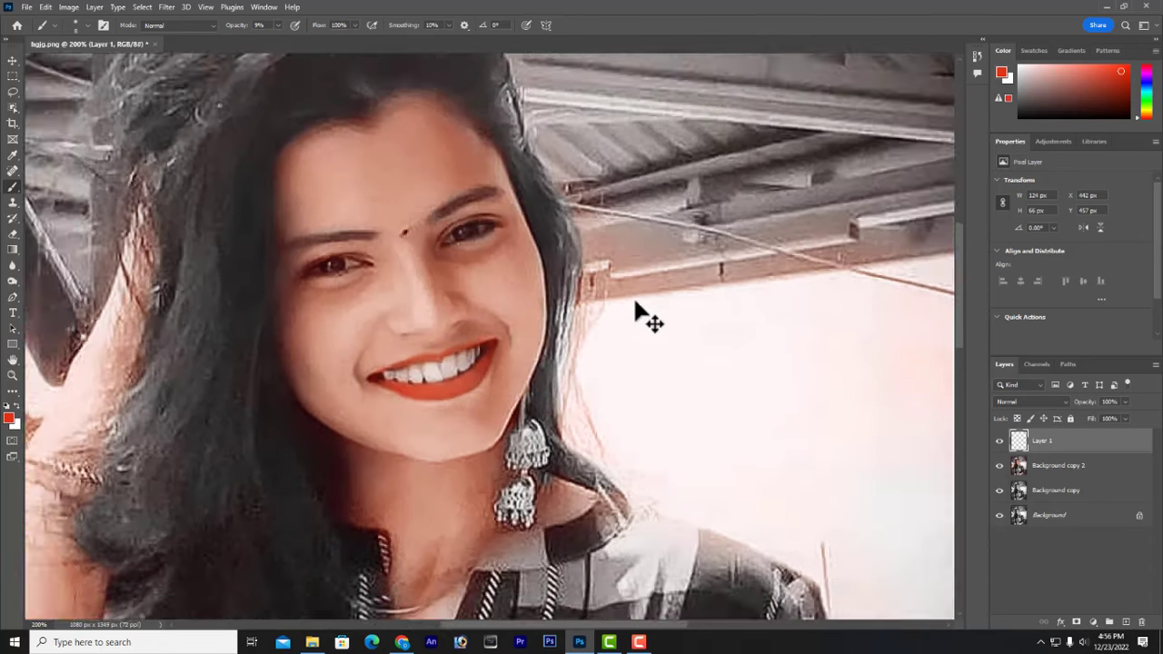
key("ctrl+plus")
key("ctrl+minus")
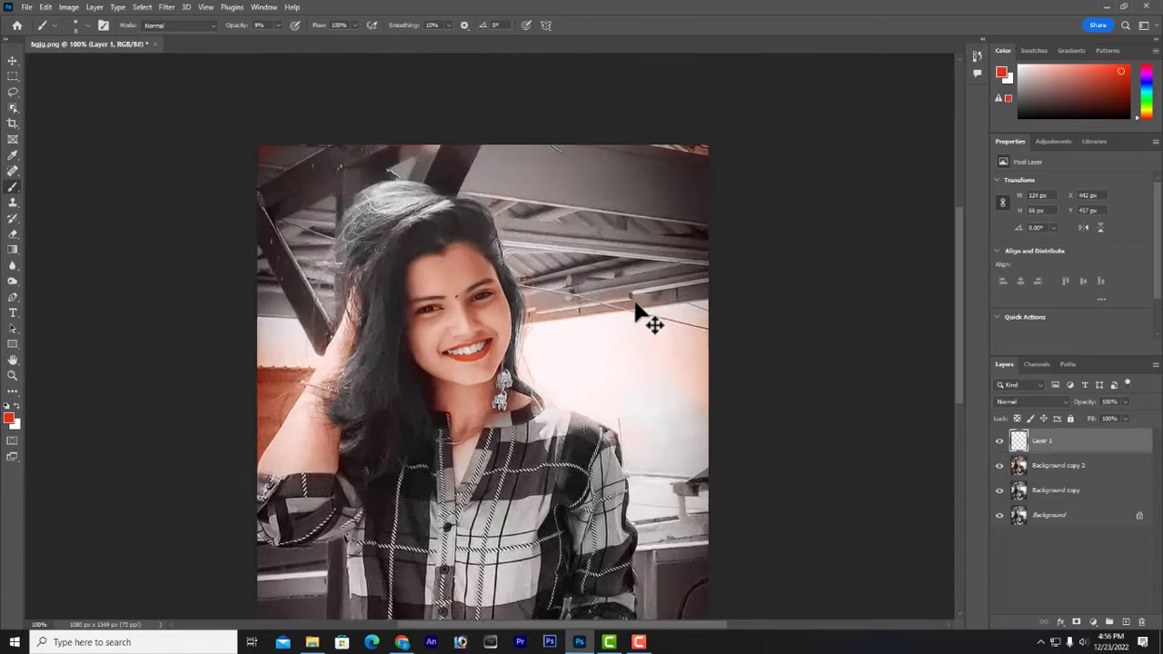
key("ctrl+plus")
key("ctrl+minus")
key("ctrl+plus")
key("ctrl+plus")
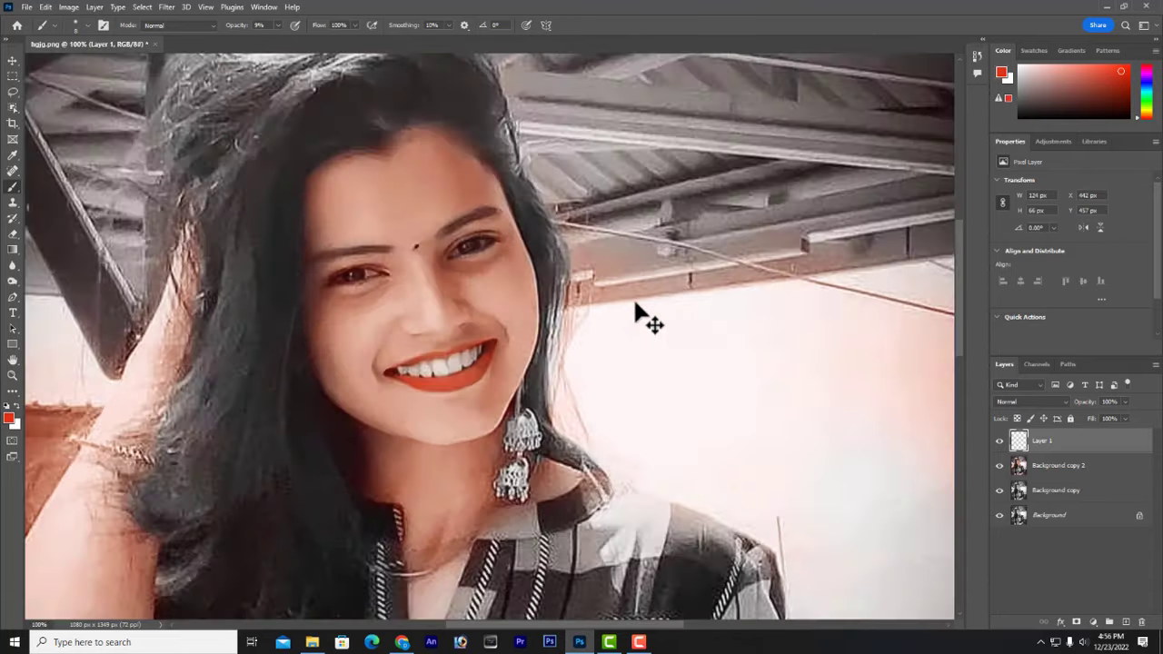
key("ctrl+minus")
key("ctrl+minus")
key("ctrl+plus")
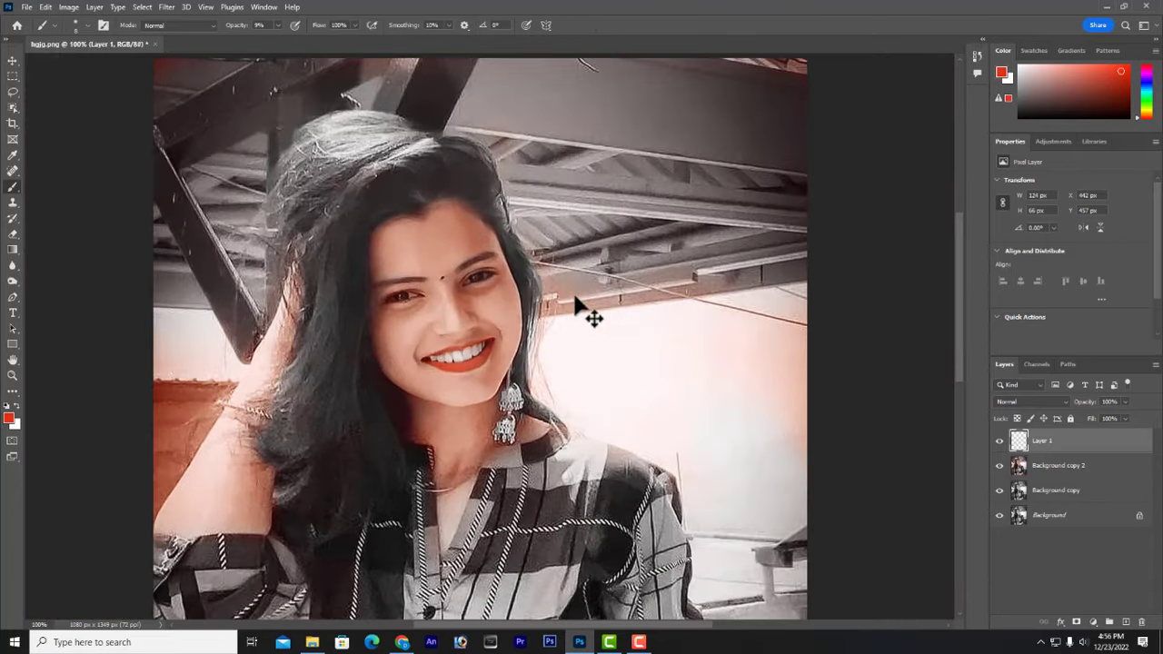
key("ctrl+plus")
key("ctrl+minus")
key("ctrl+plus")
key("ctrl+plus")
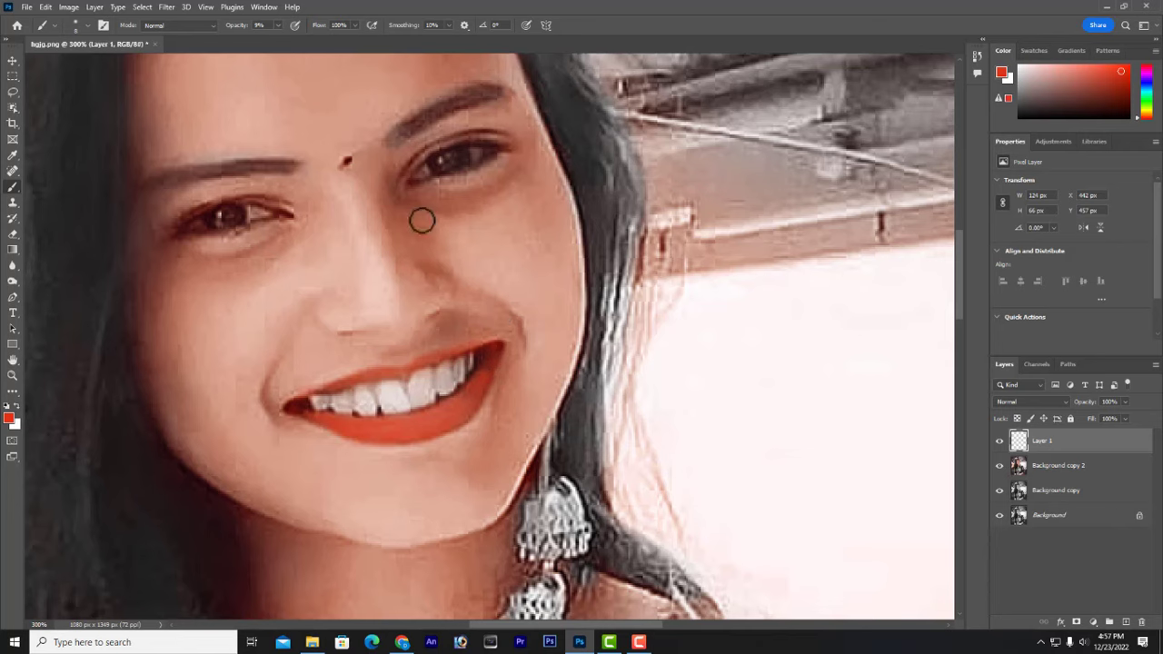
Set the foreground colour to off-white f5f2f1 and lightly brighten the whites of both eyes with the Brush at 9% opacity.
left_click(9, 418)
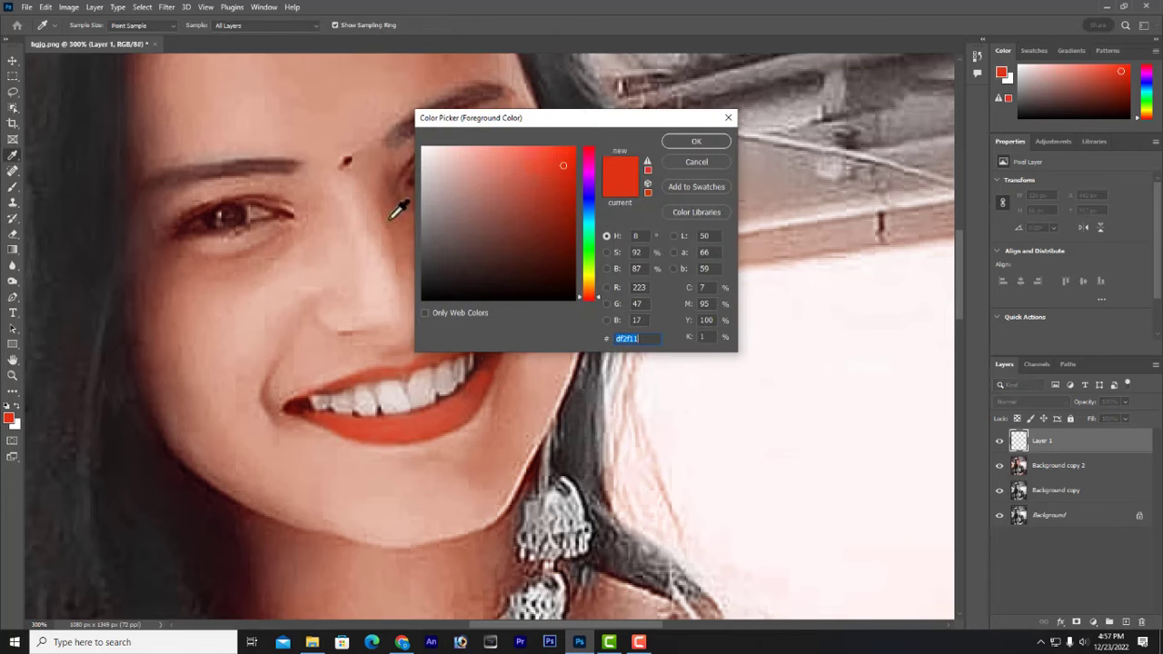
left_click(423, 150)
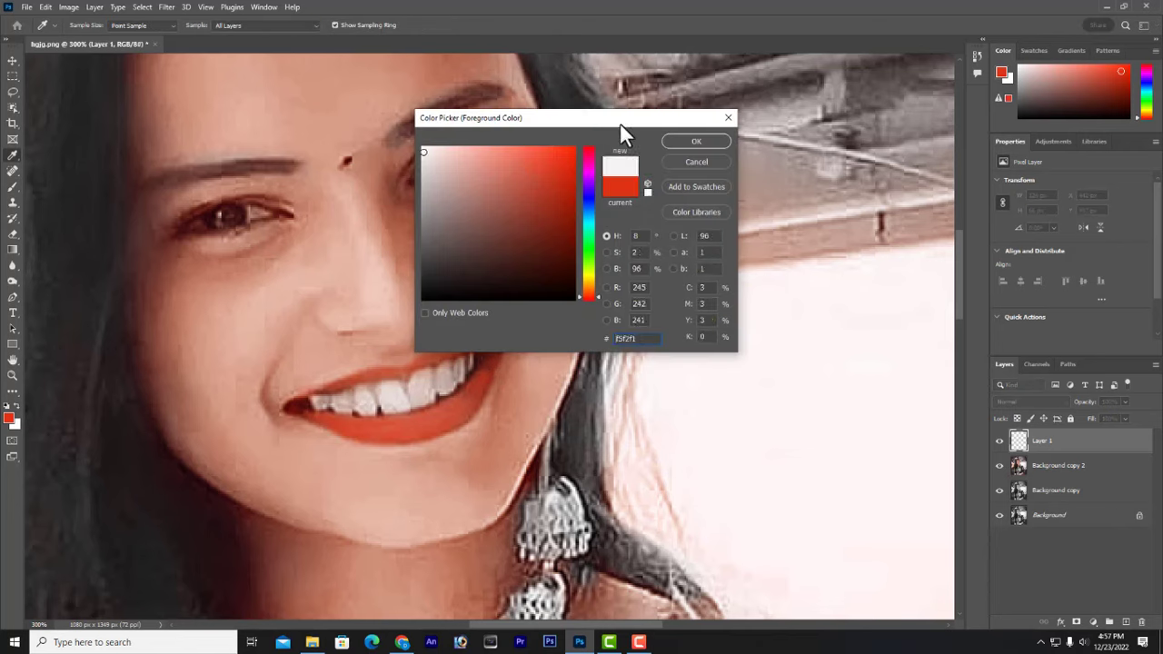
left_click(696, 143)
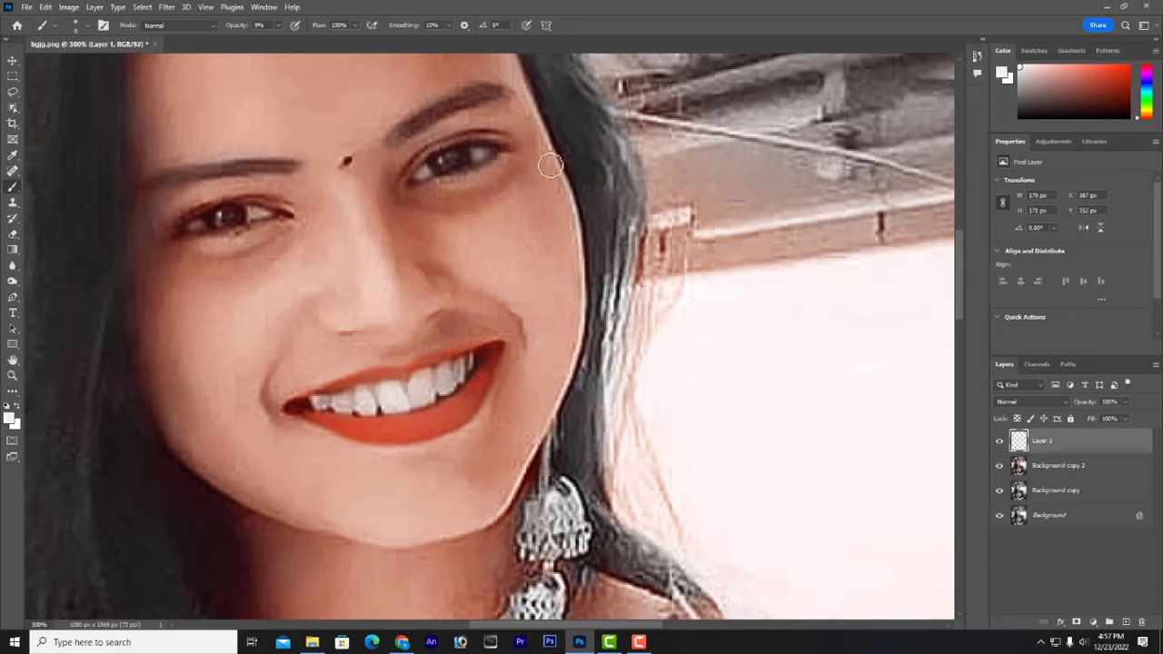
key("ctrl+minus")
key("ctrl+minus")
key("ctrl+minus")
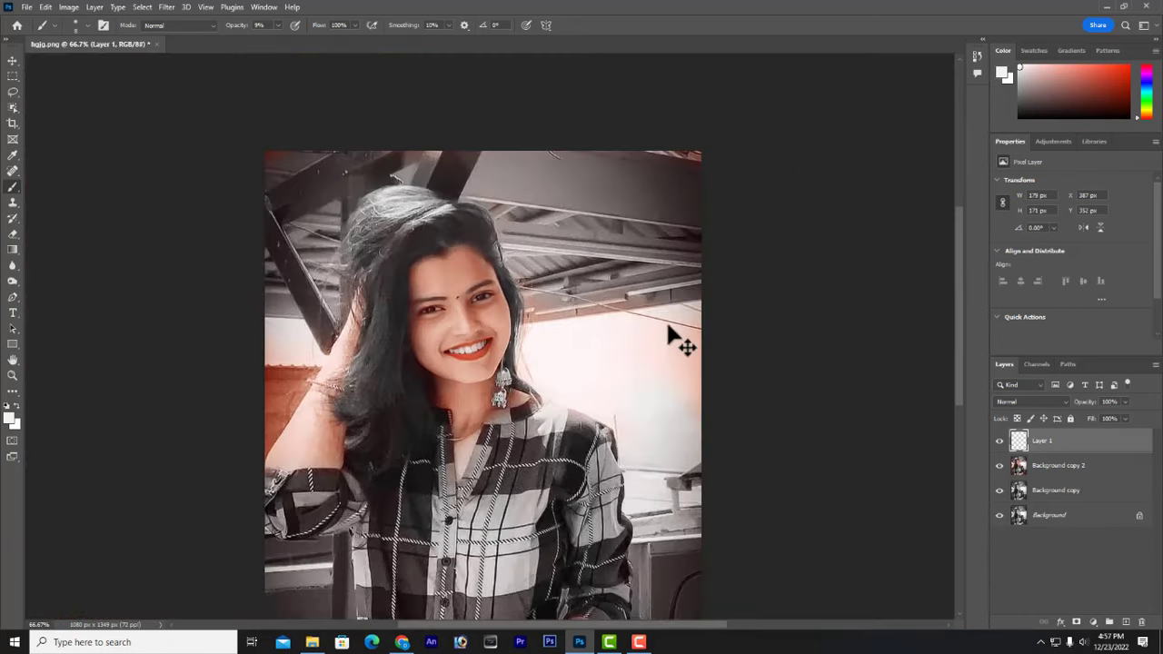
key("ctrl+plus")
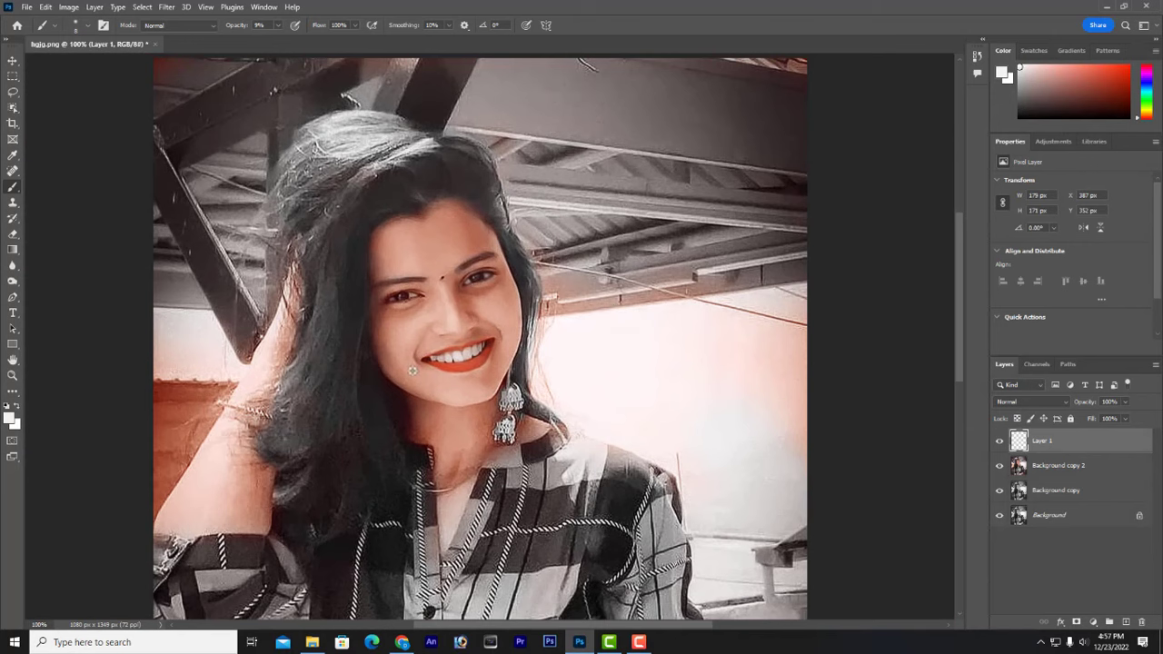
key("ctrl+plus")
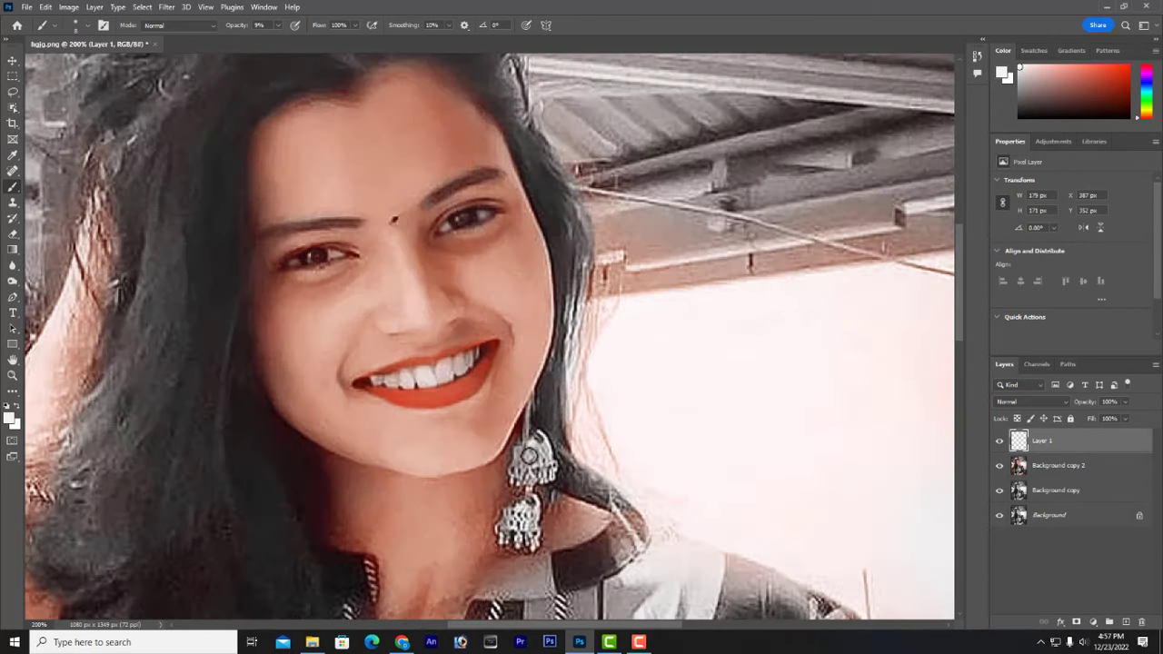
Switch to the Dodge tool and set its range to Highlights.
left_click(13, 267)
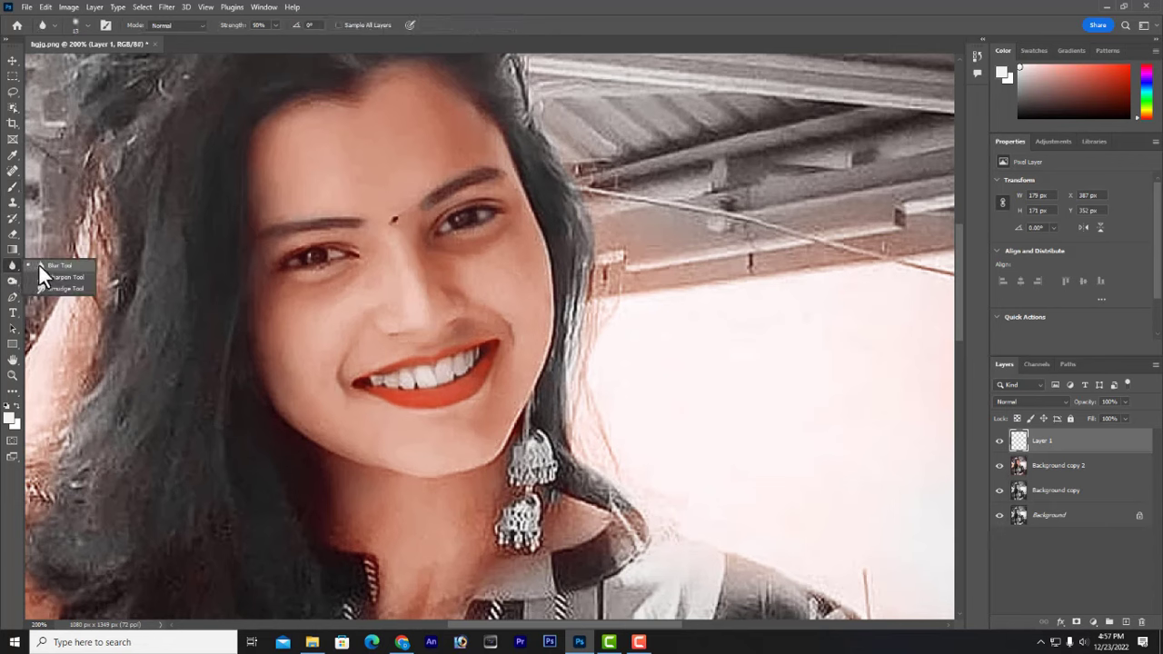
left_click(13, 281)
left_click(54, 292)
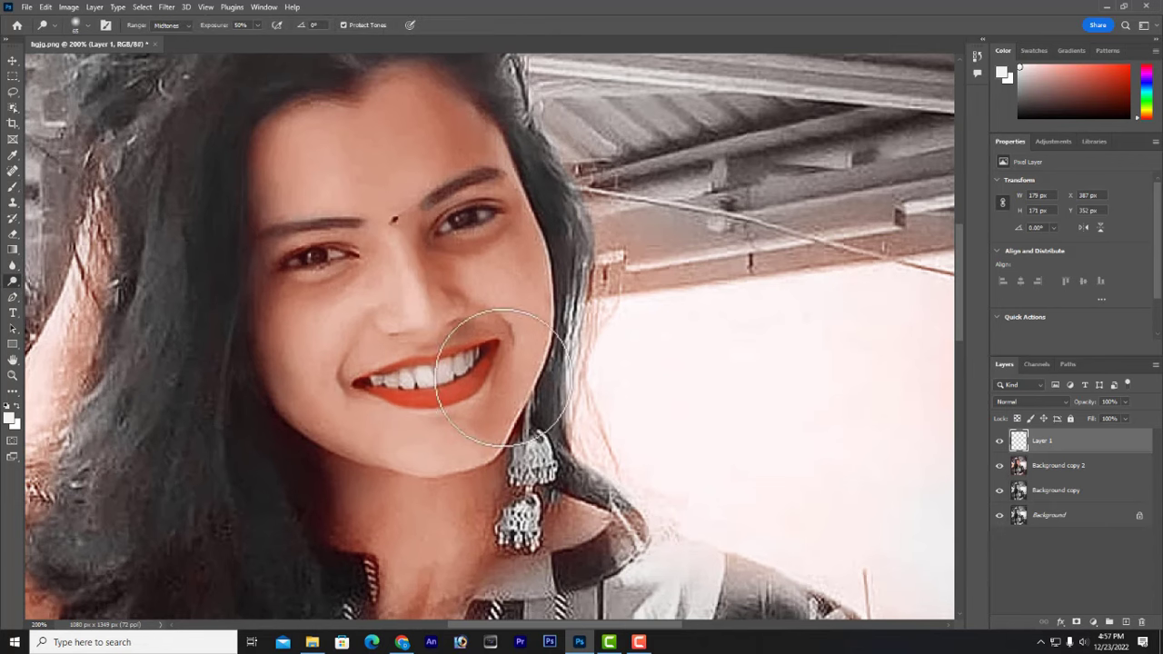
left_click(165, 54)
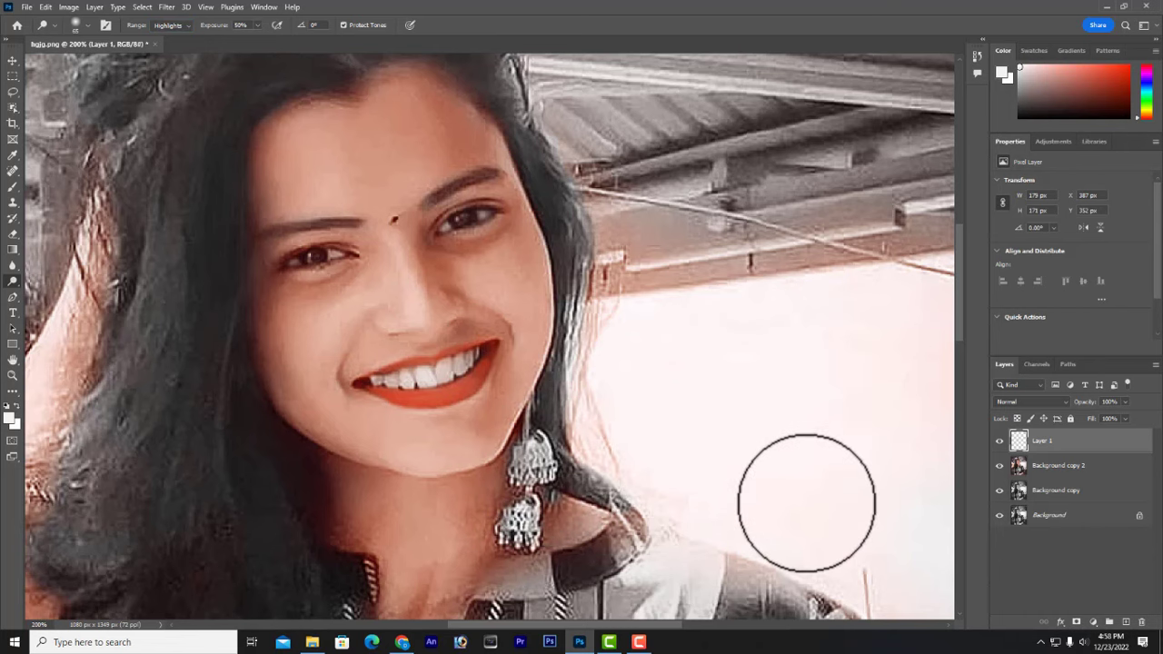
Compare the portrait before and after colouring by toggling the visibility of Layer 1 and Background copy 2.
scroll(807, 502, "down", 4)
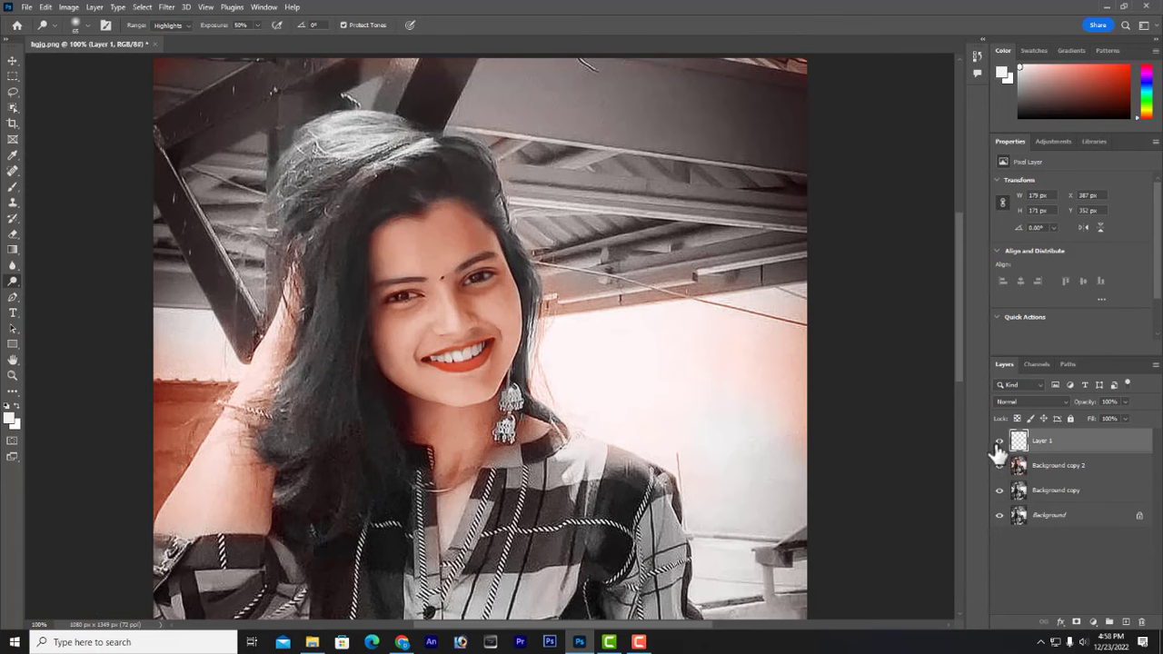
left_click(1000, 440)
left_click(1000, 465)
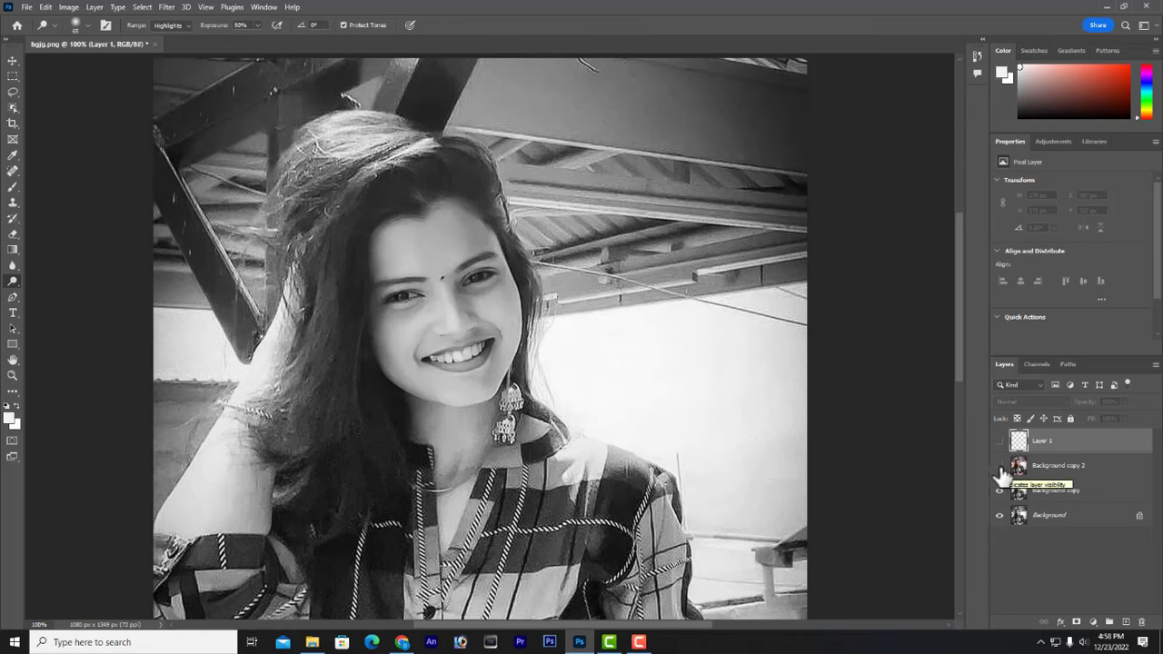
left_click(999, 466)
left_click(1000, 466)
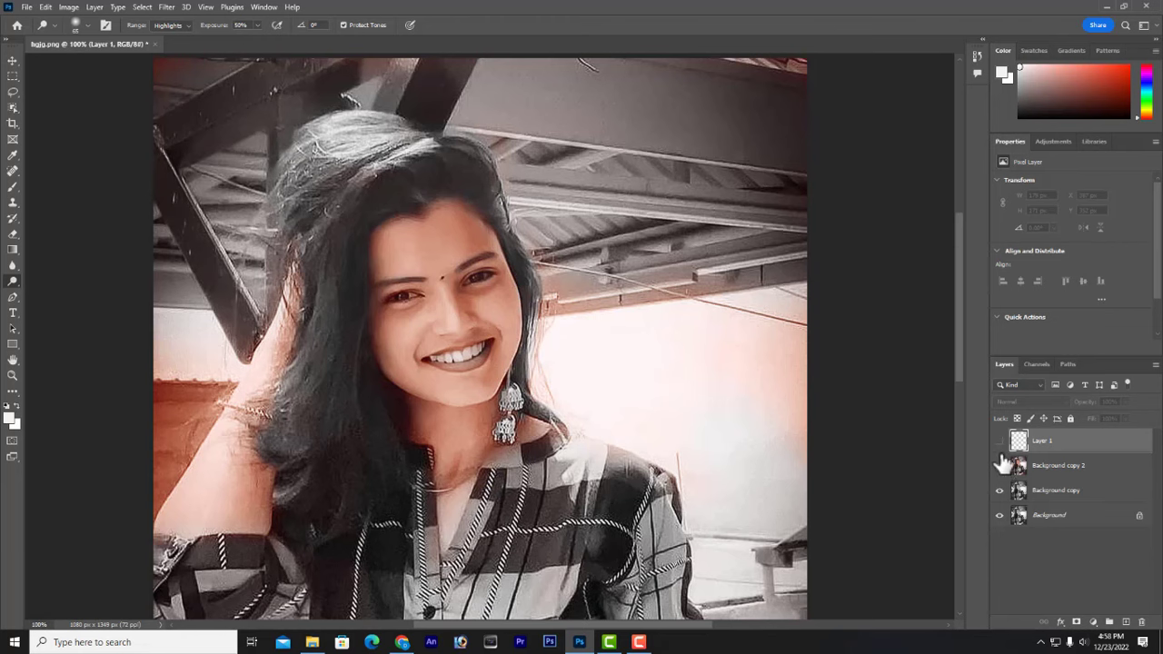
left_click(999, 441)
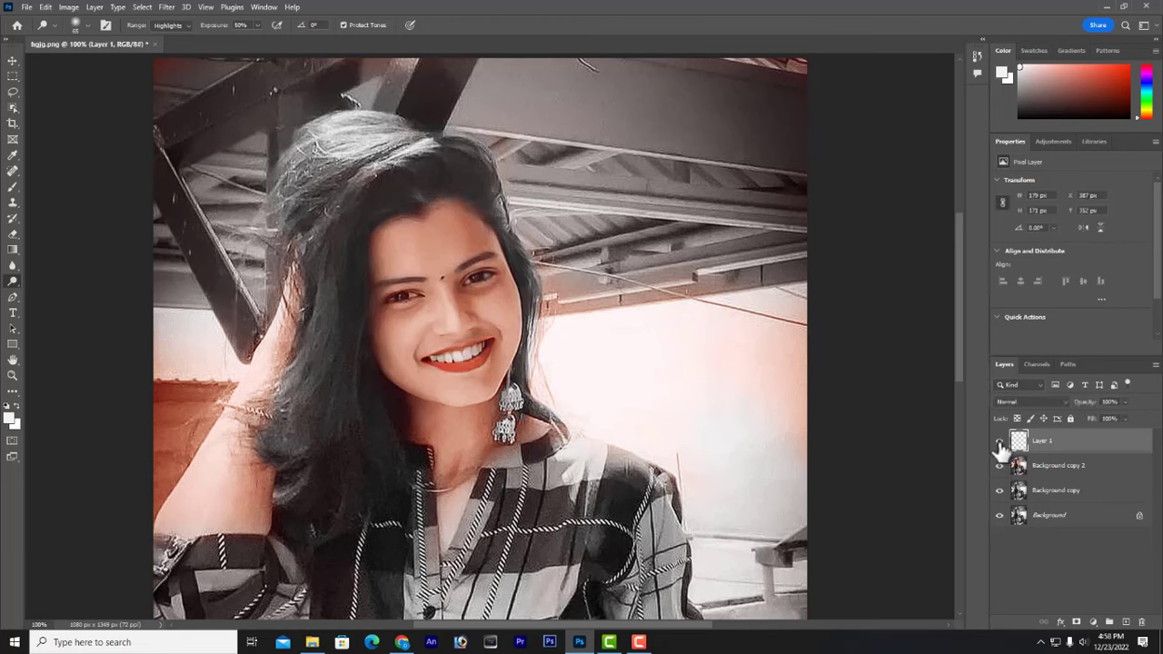
left_click(999, 440)
left_click(999, 441)
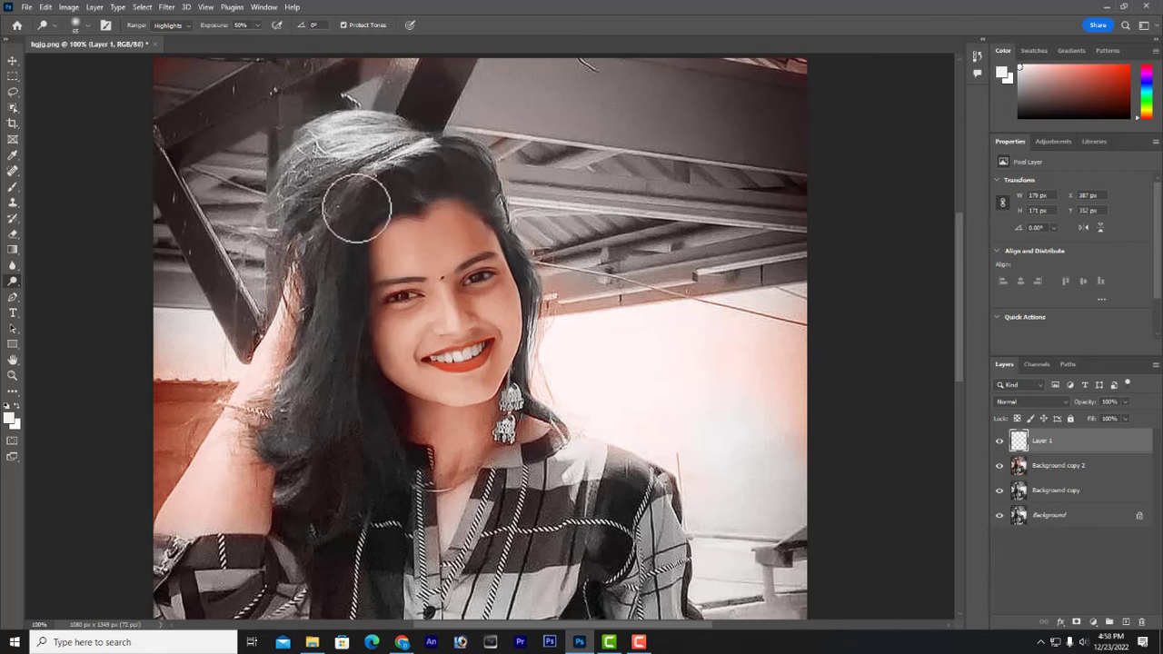
Fade the red tint from the wall beside the raised arm with the History Brush at size 70 and 9% opacity.
scroll(408, 234, "up", 1)
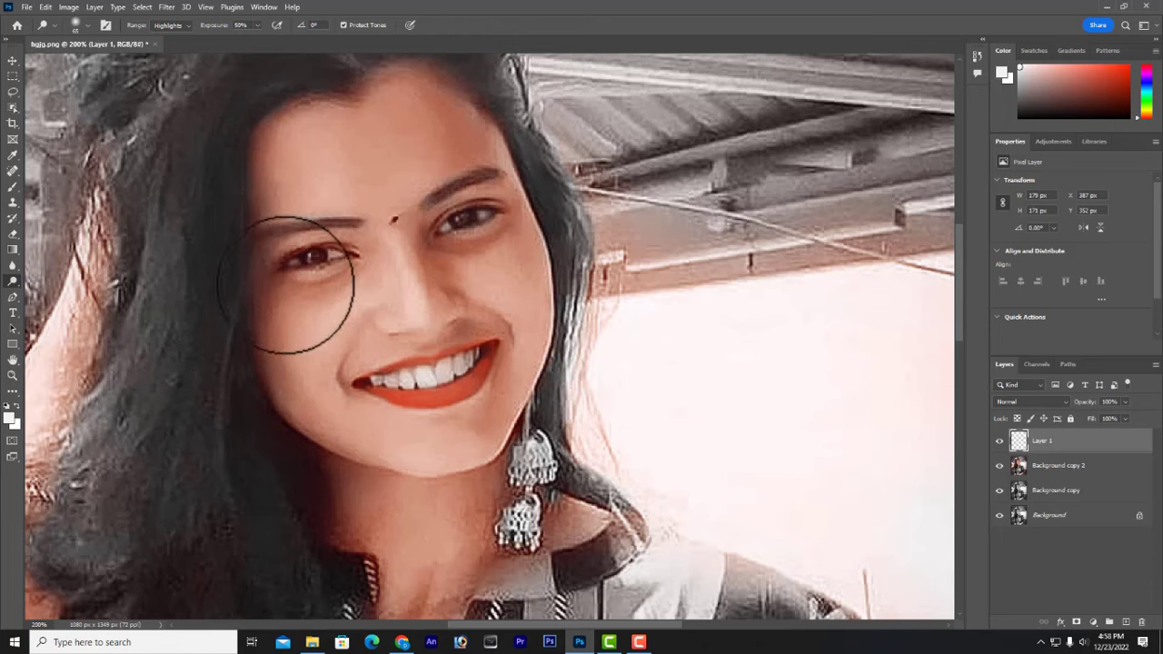
left_click_drag(239, 270, 639, 285)
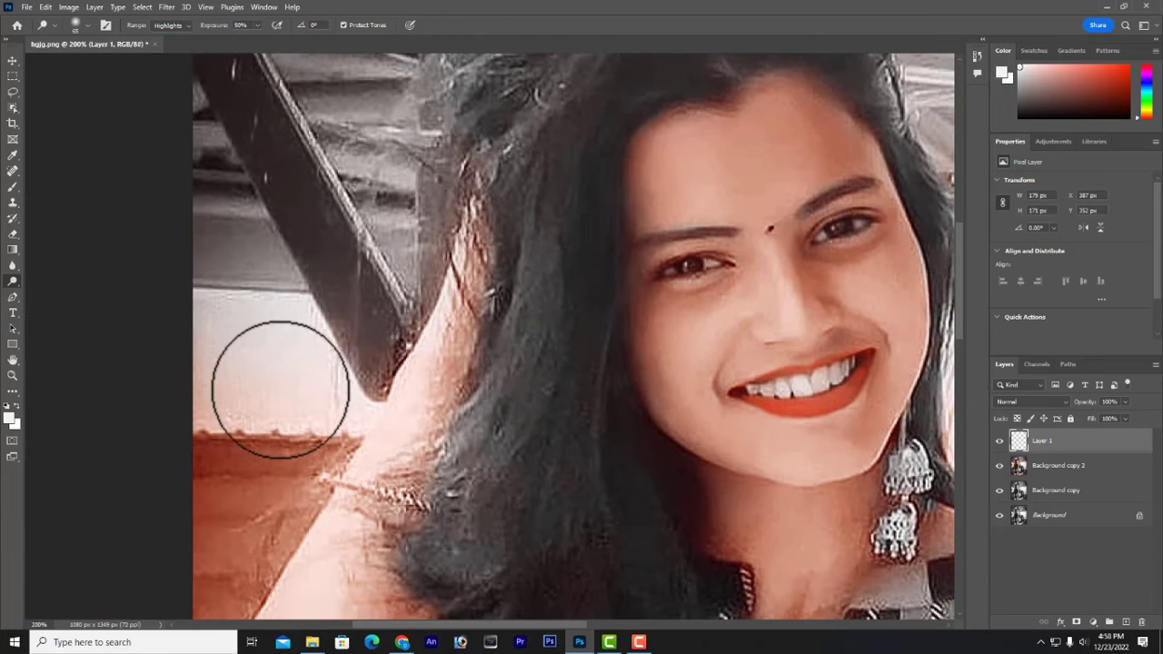
left_click(12, 218)
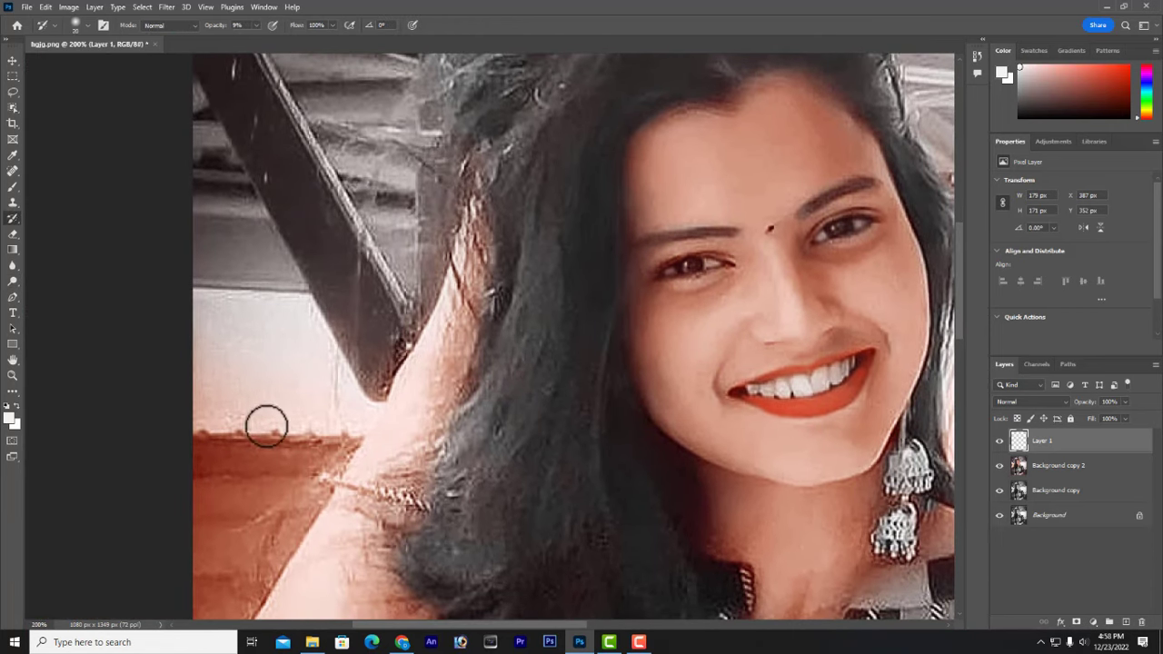
key("bracketright")
key("bracketright")
key("bracketright")
key("bracketright")
key("bracketright")
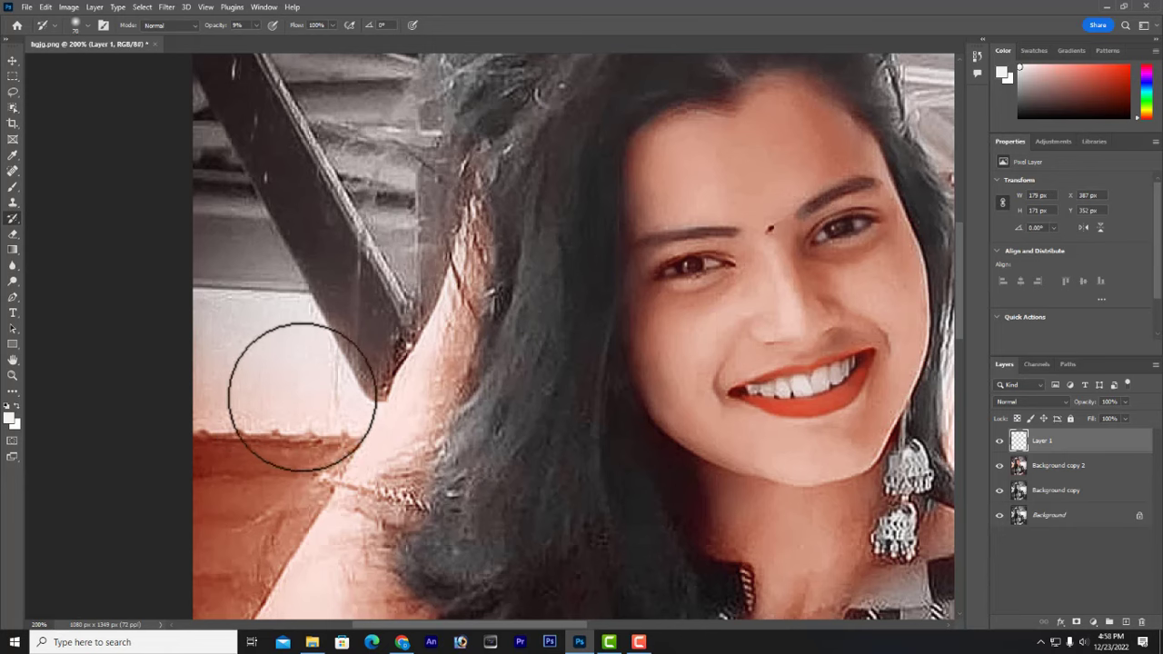
left_click_drag(202, 403, 197, 496)
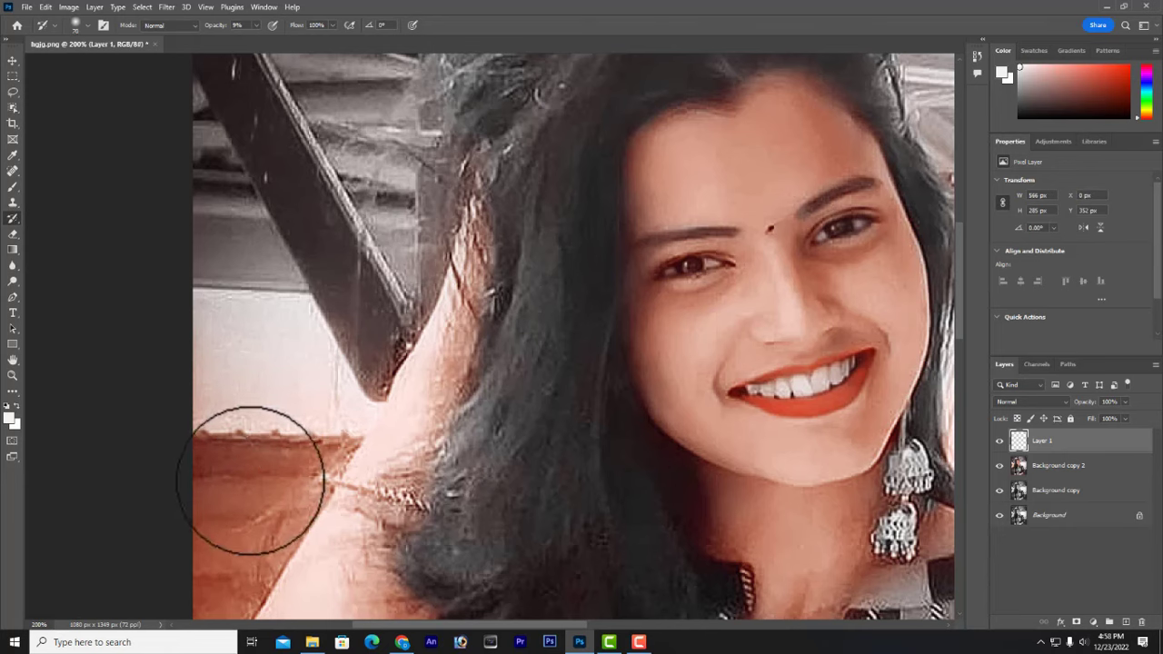
mouse_move(623, 475)
left_mouse_down()
mouse_move(219, 435)
mouse_move(215, 378)
mouse_move(252, 337)
left_mouse_up()
left_click_drag(289, 429, 397, 498)
Remove the red tint from the bright background behind the shoulder and the wall beside the raised arm with the History Brush at size 100 and 100% opacity.
key("ctrl+1")
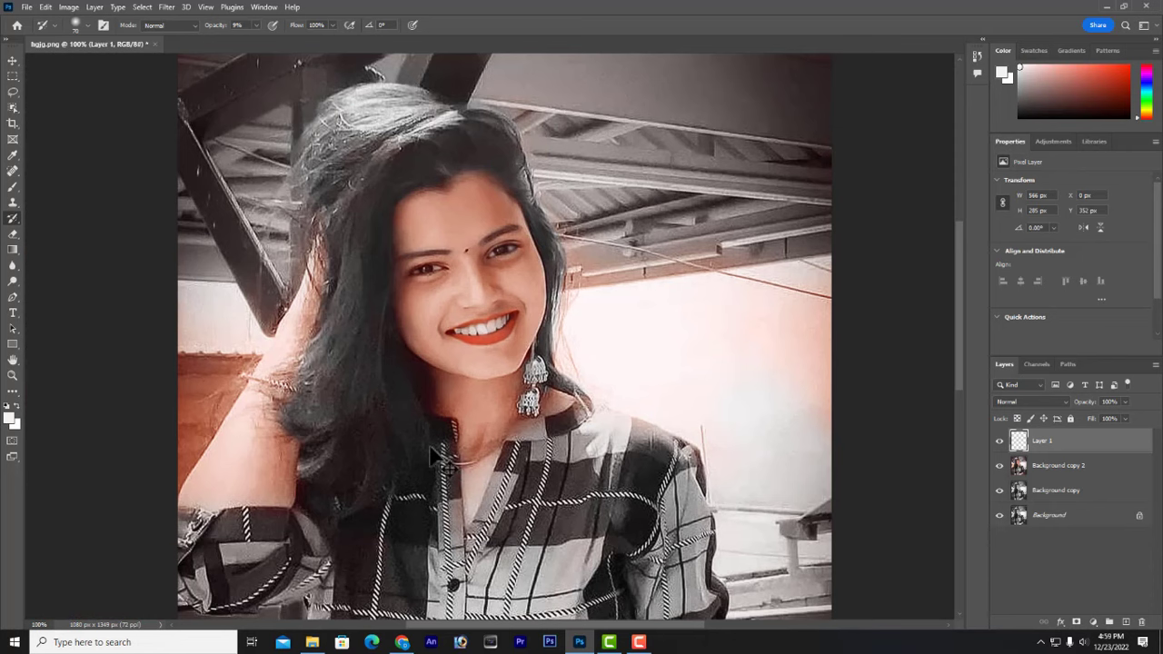
mouse_move(811, 426)
left_mouse_down()
mouse_move(809, 363)
mouse_move(826, 441)
mouse_move(5, 293)
left_mouse_up()
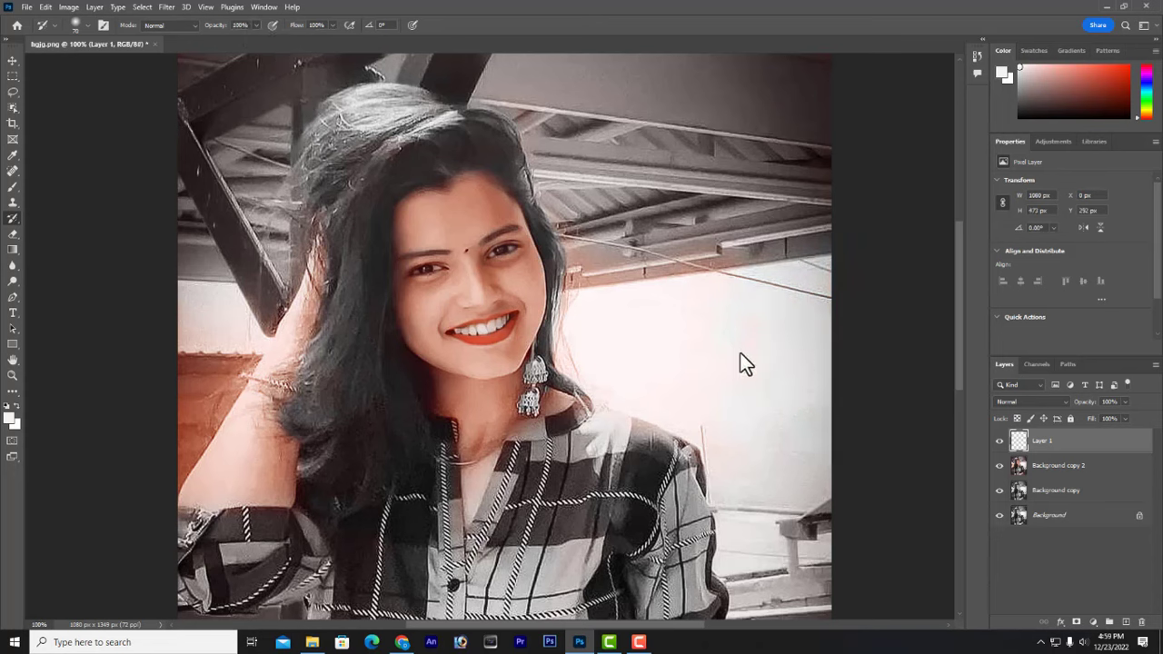
key("bracketright")
key("bracketright")
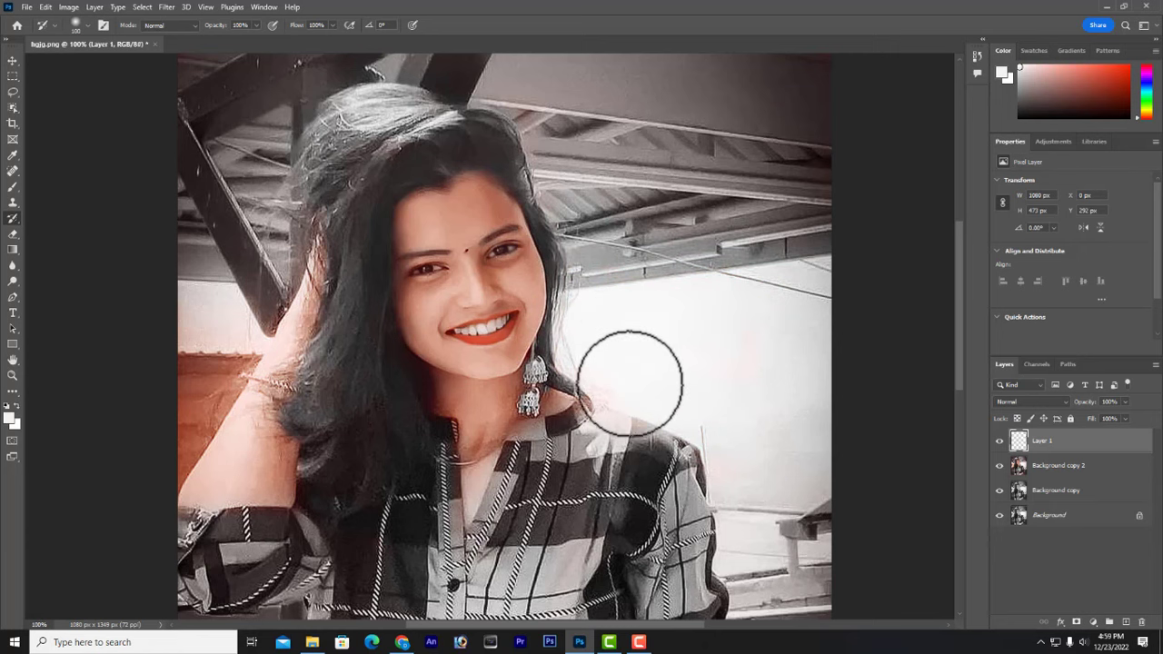
left_click_drag(721, 442, 753, 493)
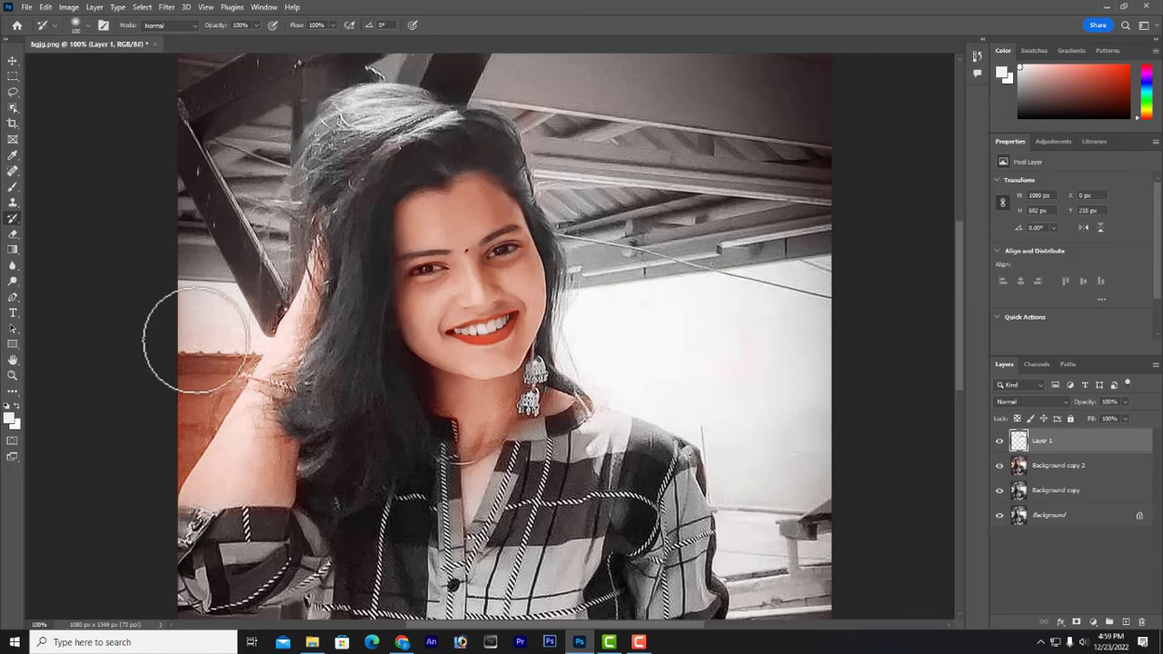
mouse_move(195, 339)
left_mouse_down()
mouse_move(211, 292)
mouse_move(171, 395)
mouse_move(185, 333)
mouse_move(231, 304)
mouse_move(238, 312)
mouse_move(216, 393)
mouse_move(156, 480)
mouse_move(179, 439)
mouse_move(161, 475)
mouse_move(165, 424)
mouse_move(291, 216)
mouse_move(282, 259)
mouse_move(218, 379)
mouse_move(148, 473)
mouse_move(189, 265)
mouse_move(245, 159)
mouse_move(346, 137)
mouse_move(361, 116)
mouse_move(383, 139)
left_mouse_up()
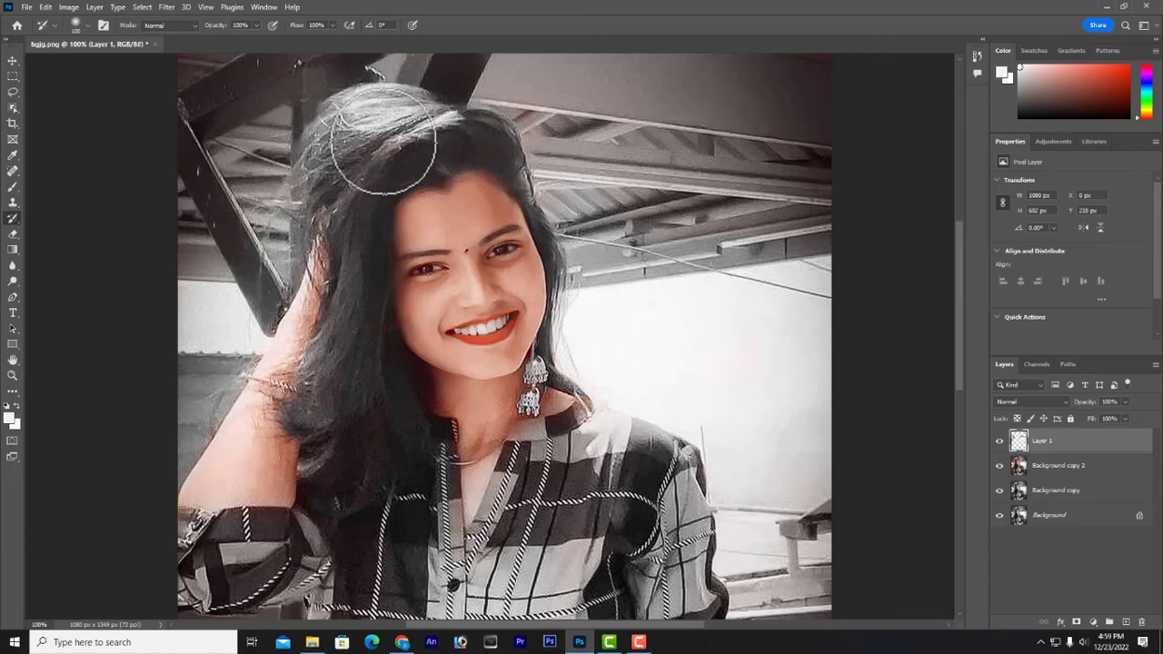
mouse_move(383, 139)
left_mouse_down()
mouse_move(422, 159)
mouse_move(432, 184)
mouse_move(339, 384)
mouse_move(332, 469)
mouse_move(188, 543)
mouse_move(178, 532)
mouse_move(240, 618)
mouse_move(558, 481)
left_mouse_up()
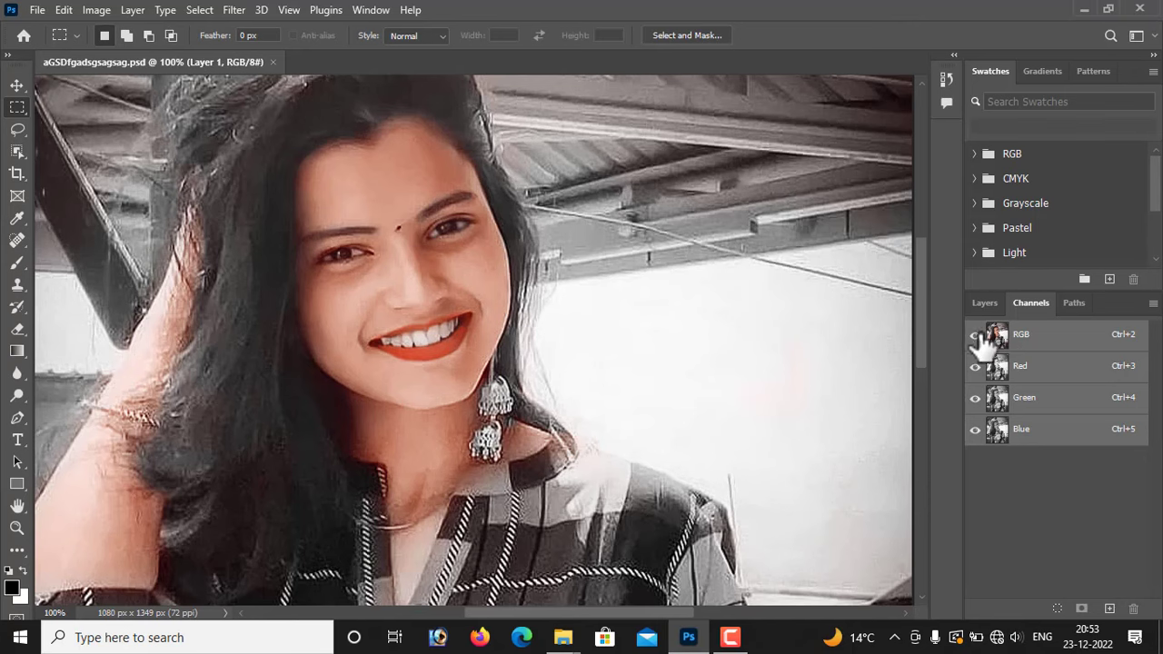
Check the portrait's colour channels by toggling the visibility of the RGB composite, and return to the layer list.
left_click_drag(927, 309, 950, 299)
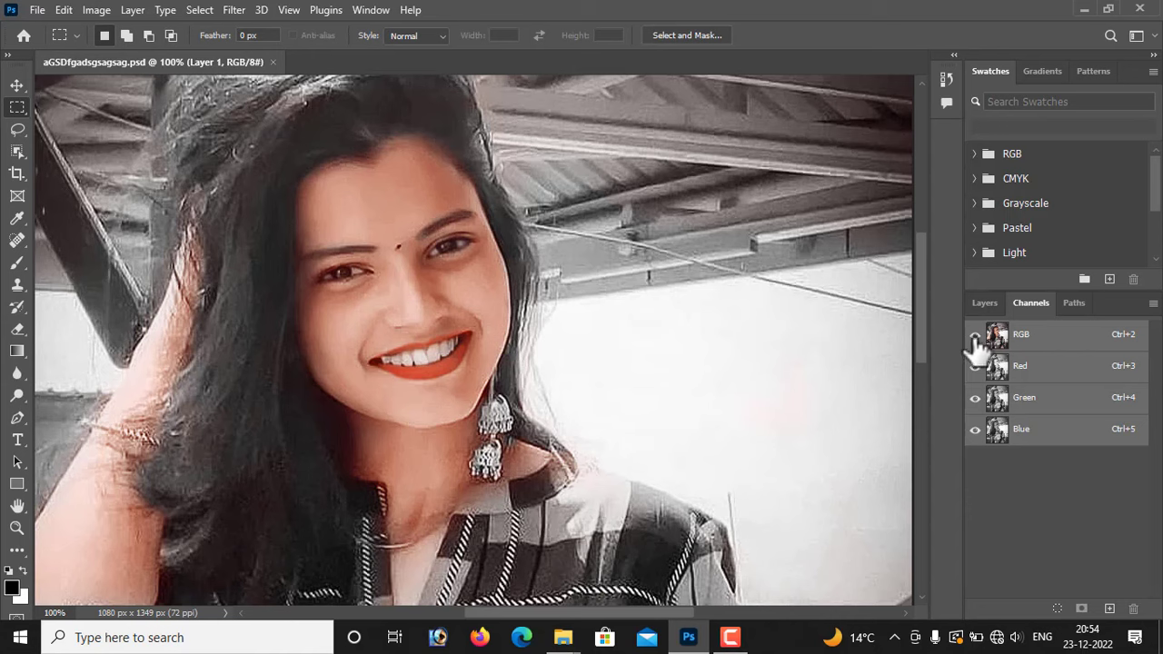
left_click(974, 335)
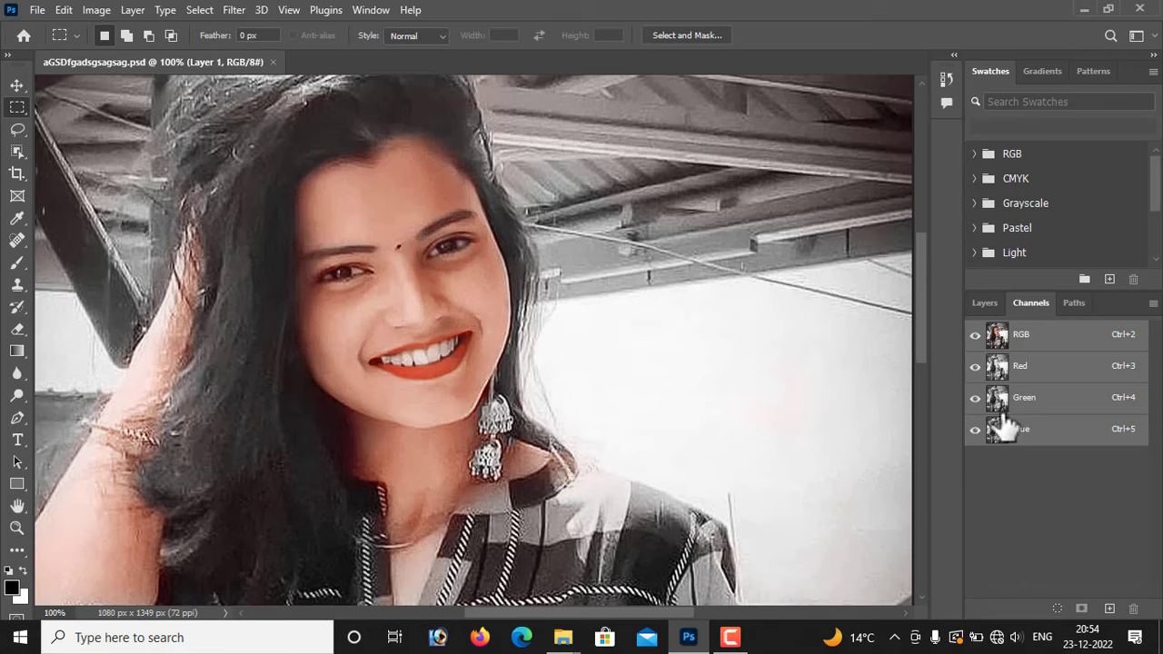
left_click(985, 302)
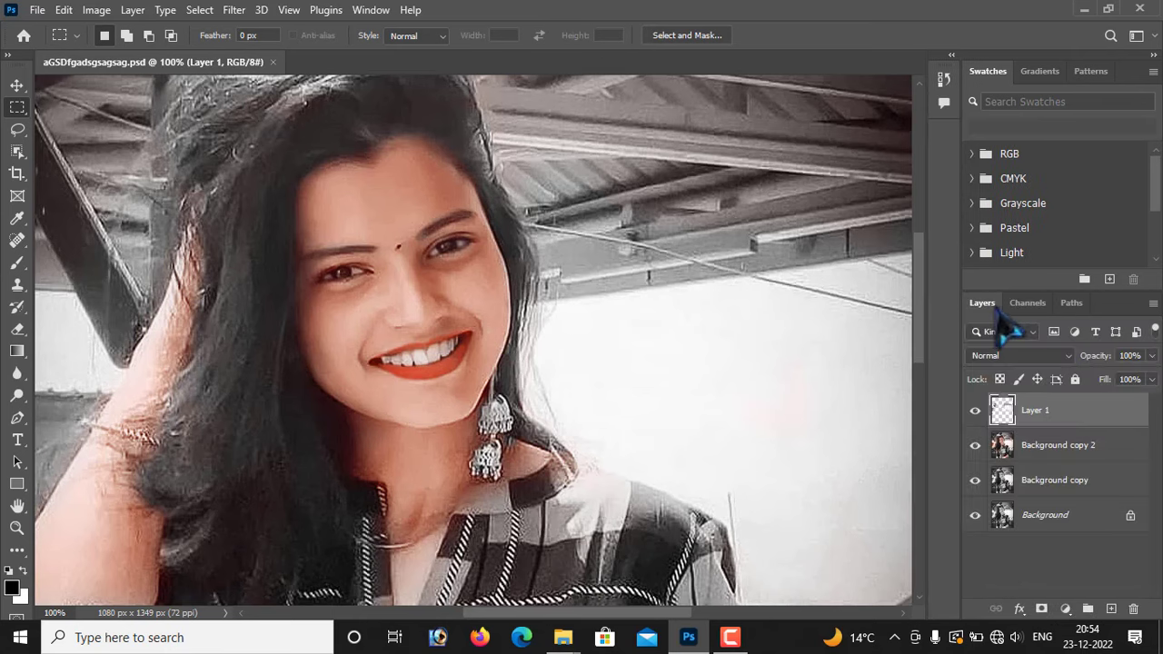
Compare the finished portrait with the black-and-white original by hiding and showing Layer 1 and Background copy 2.
left_click(974, 411)
left_click(974, 411)
left_click(975, 445)
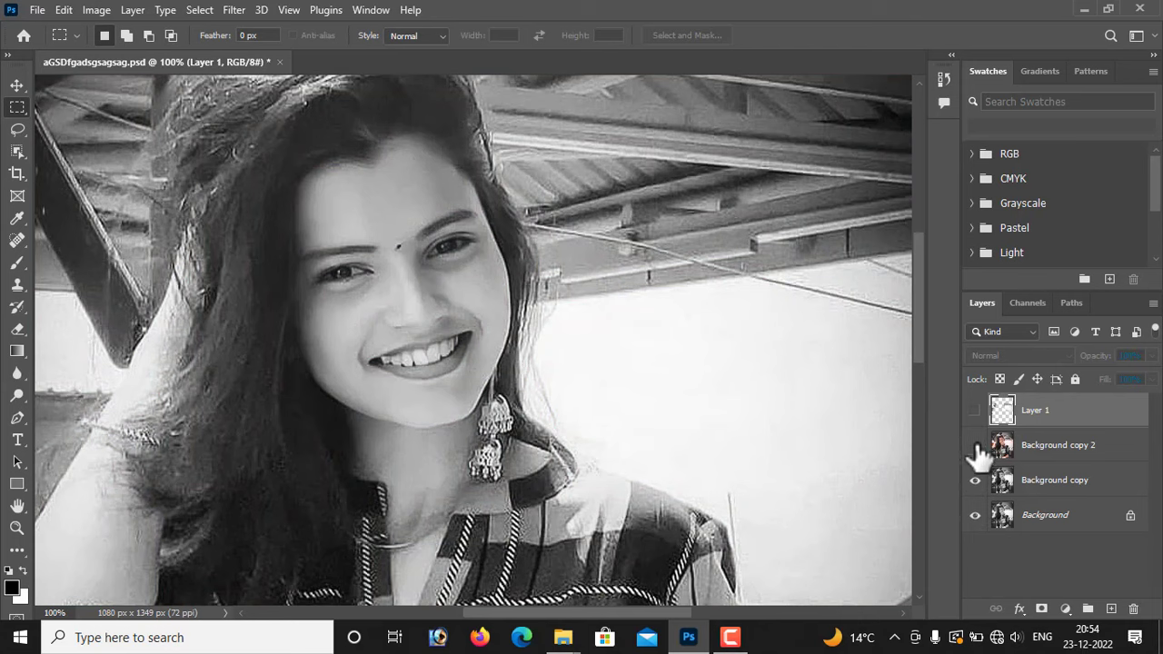
left_click(974, 446)
left_click(975, 411)
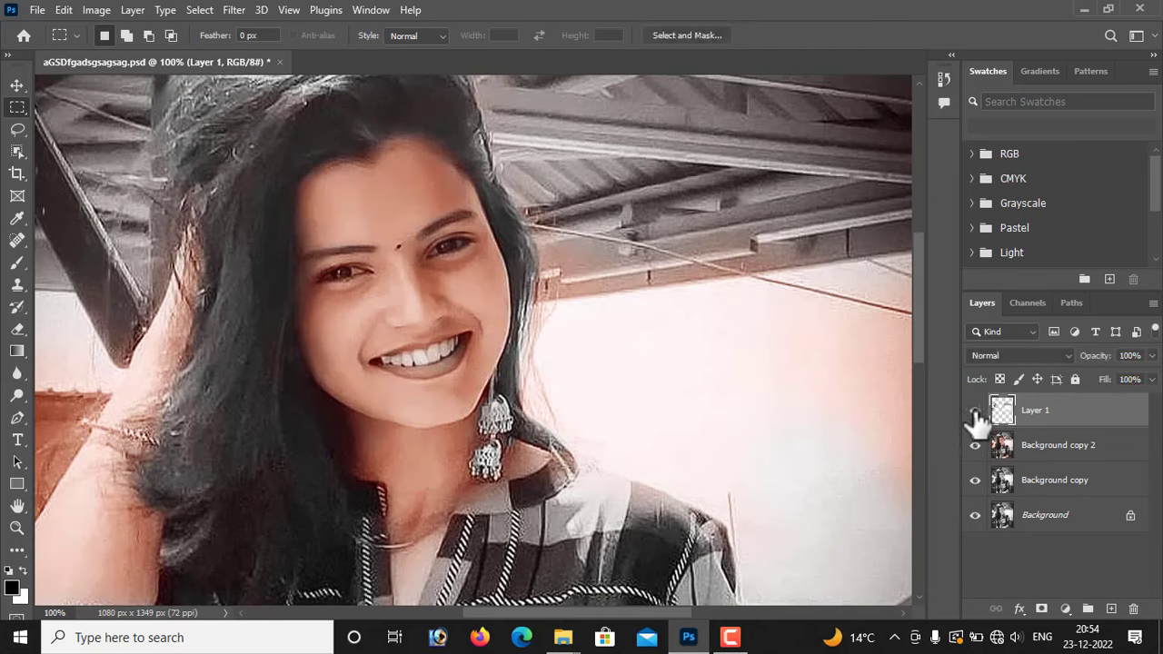